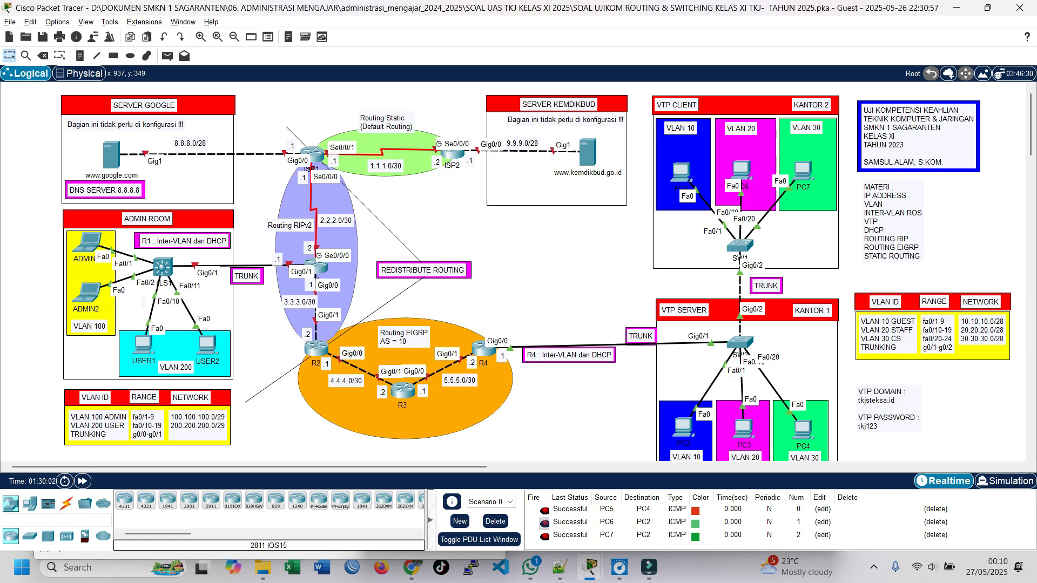
Open the command line of router R4, enter global configuration mode and start EIGRP routing with AS number 10
left_click(482, 349)
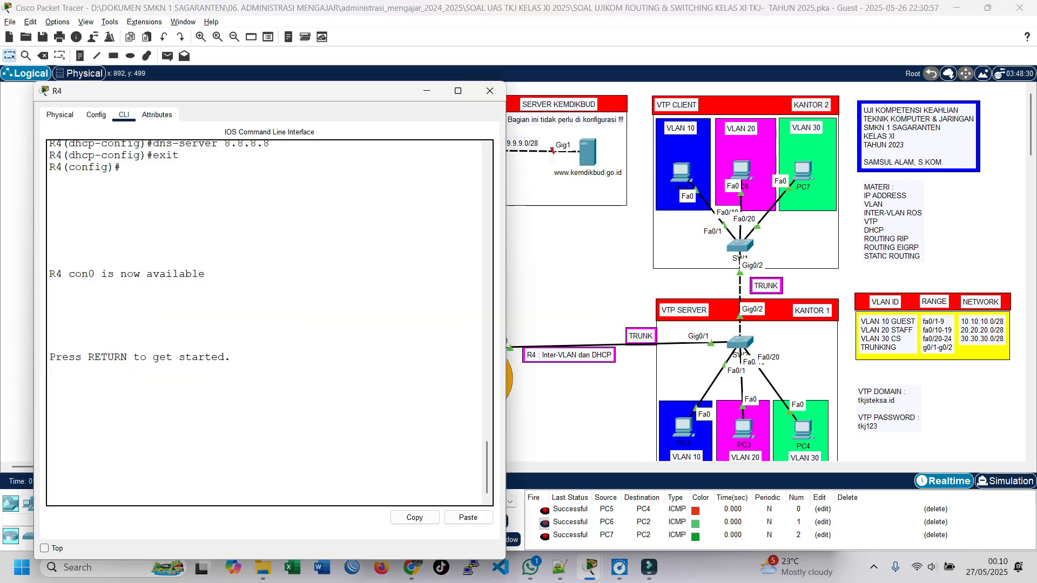
left_click_drag(216, 91, 712, 70)
key("Return")
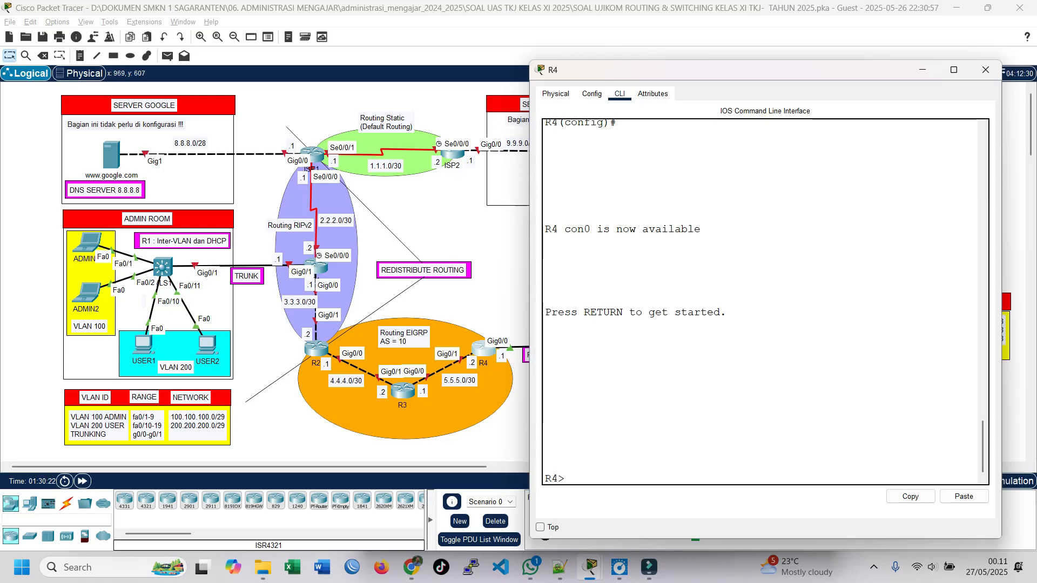
type("en")
key("Return")
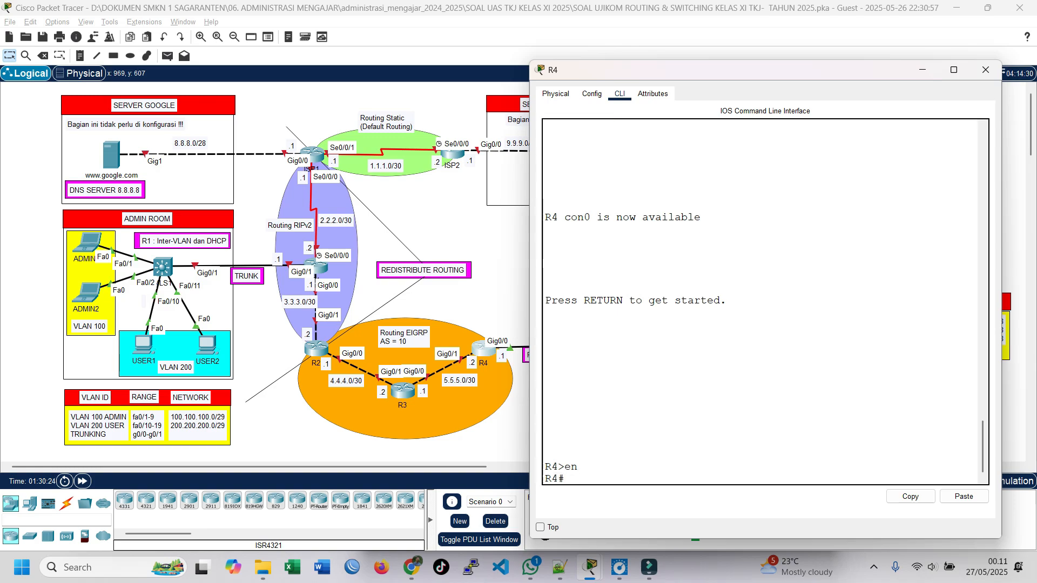
type("conf t")
key("Return")
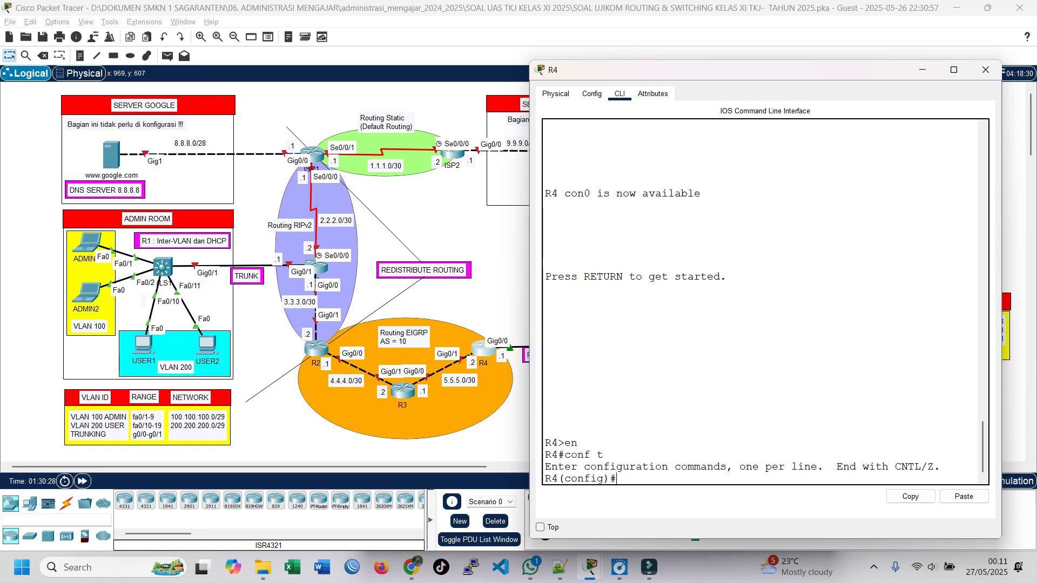
type("router eigrp 10")
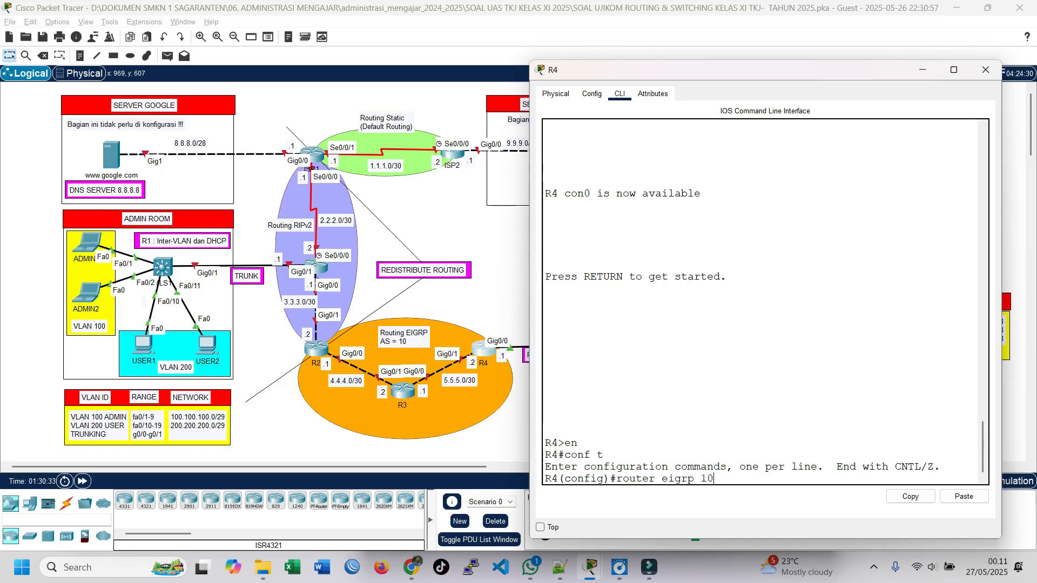
key("Return")
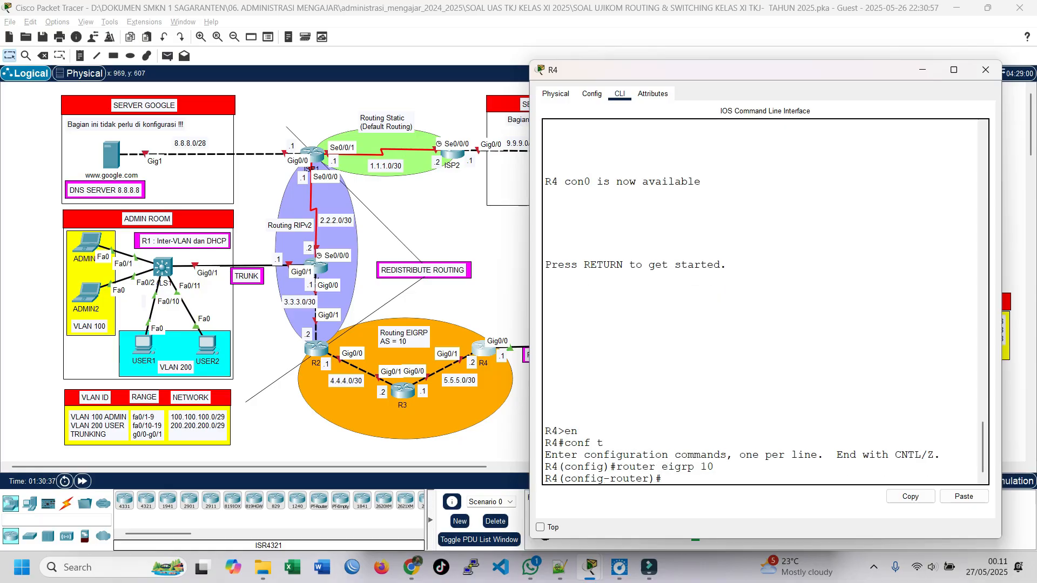
Advertise network 10.10.10.0 with wildcard mask 0.0.0.15 in R4's EIGRP process
type("net")
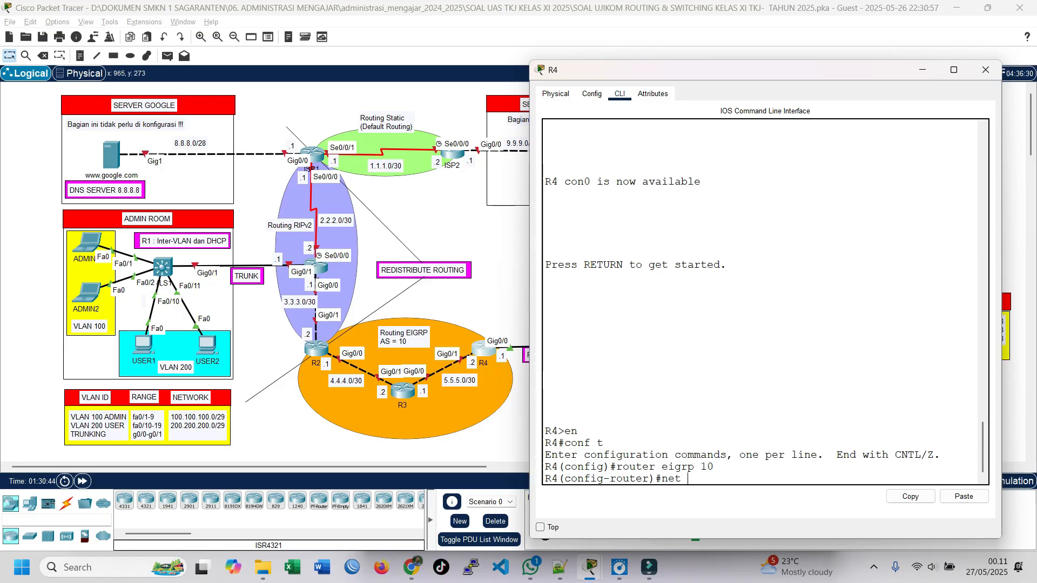
left_click_drag(629, 76, 634, 35)
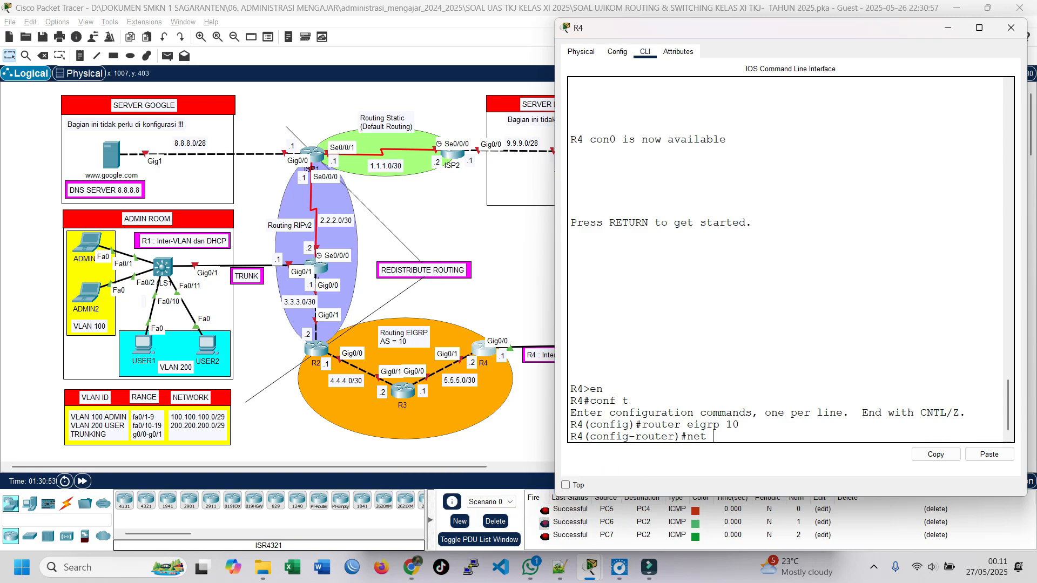
left_click_drag(606, 32, 627, 51)
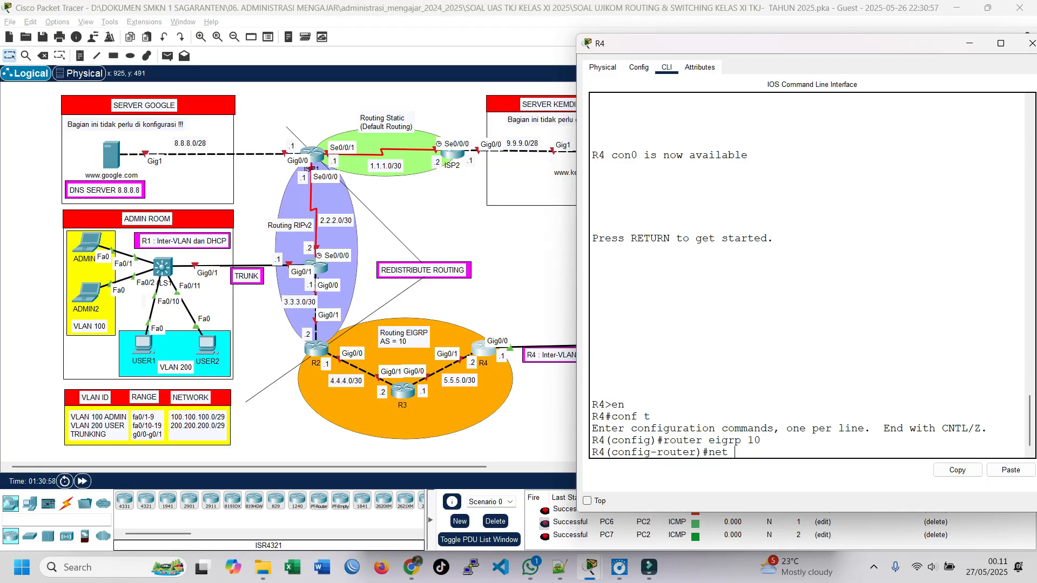
mouse_move(609, 44)
left_mouse_down()
mouse_move(890, 69)
mouse_move(659, 59)
mouse_move(597, 38)
left_mouse_up()
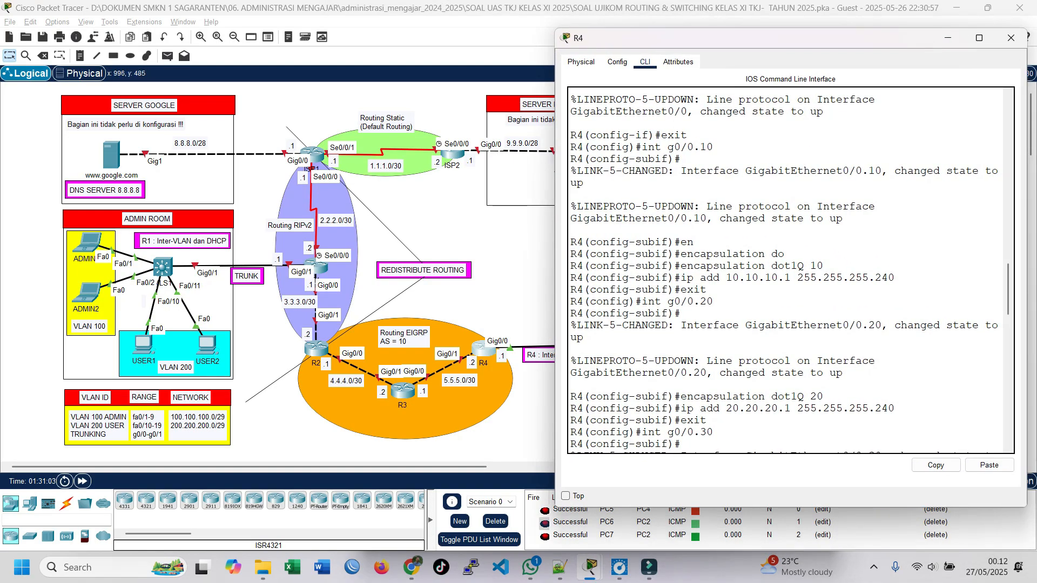
left_click_drag(613, 43, 602, 36)
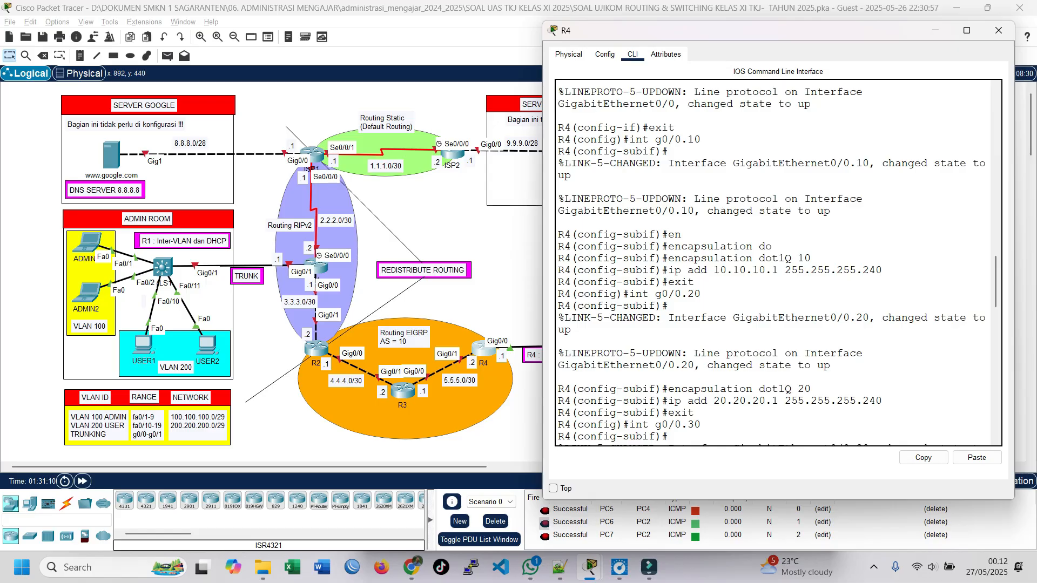
scroll(772, 264, "down", 20)
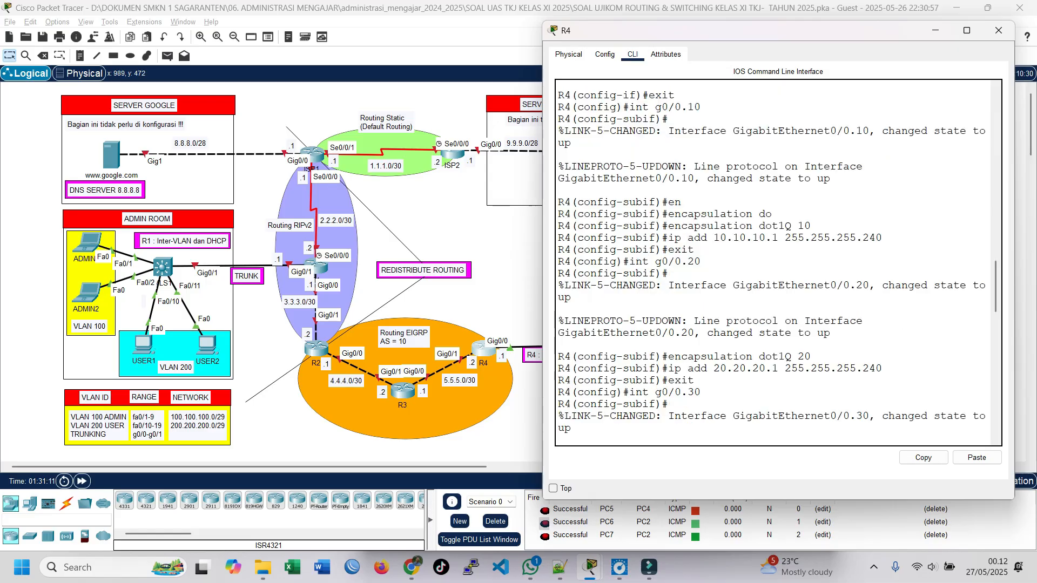
scroll(773, 265, "down", 5)
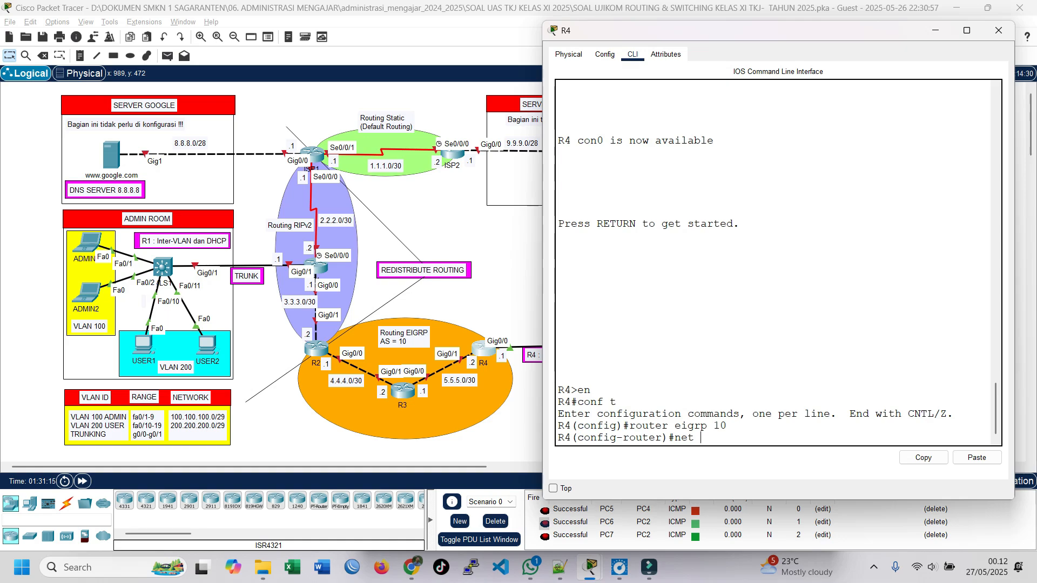
type("10.10.10.0 0.0")
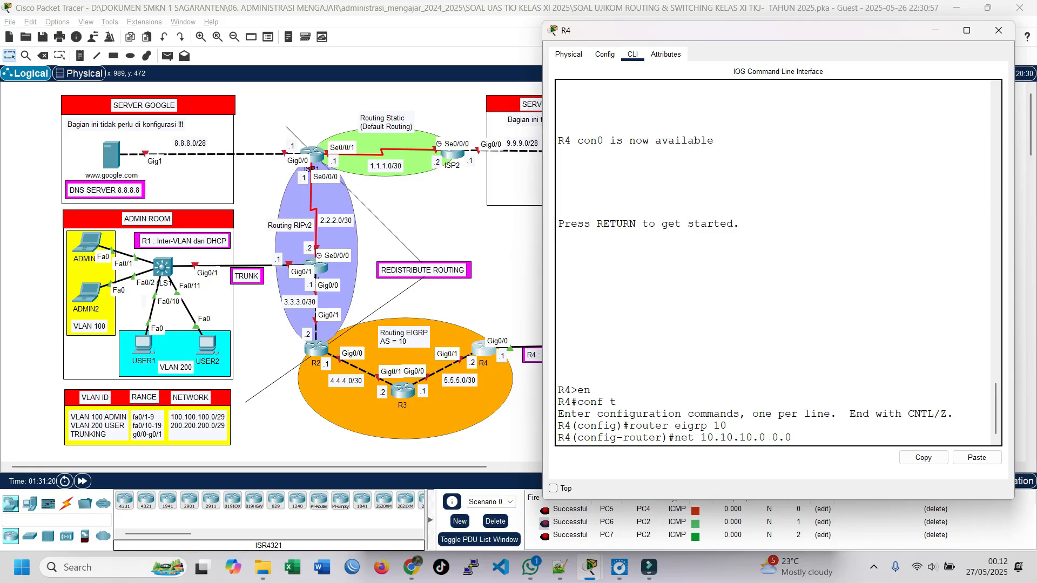
type(".0.15")
left_click_drag(772, 437, 824, 438)
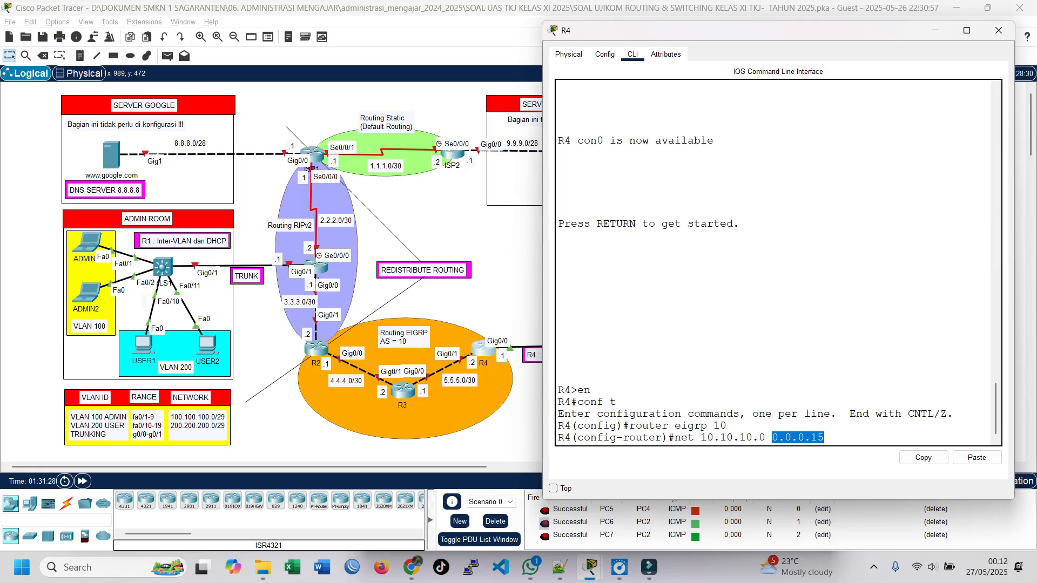
left_click(825, 437)
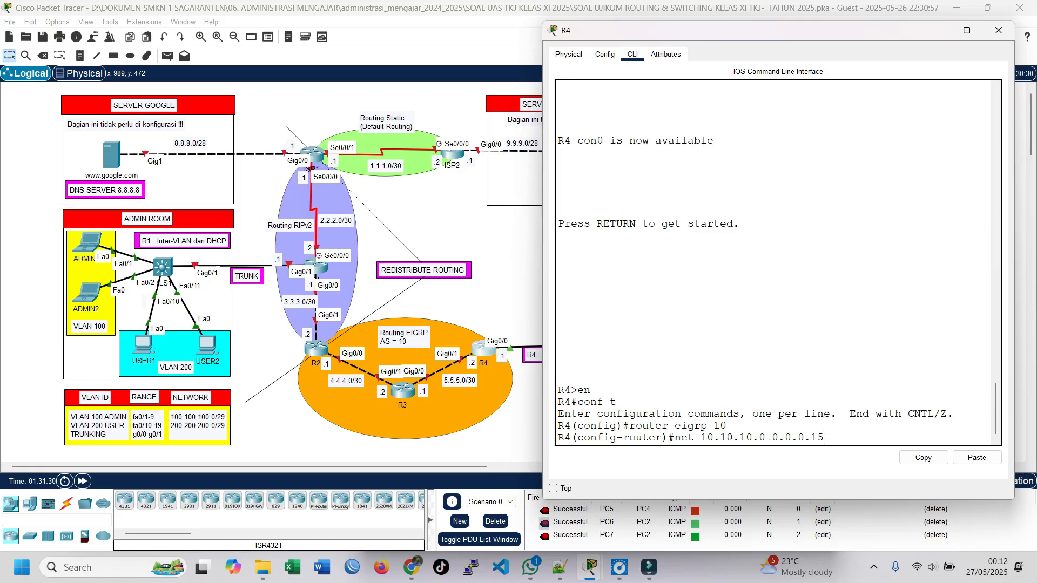
left_click_drag(701, 437, 824, 438)
left_click(728, 426)
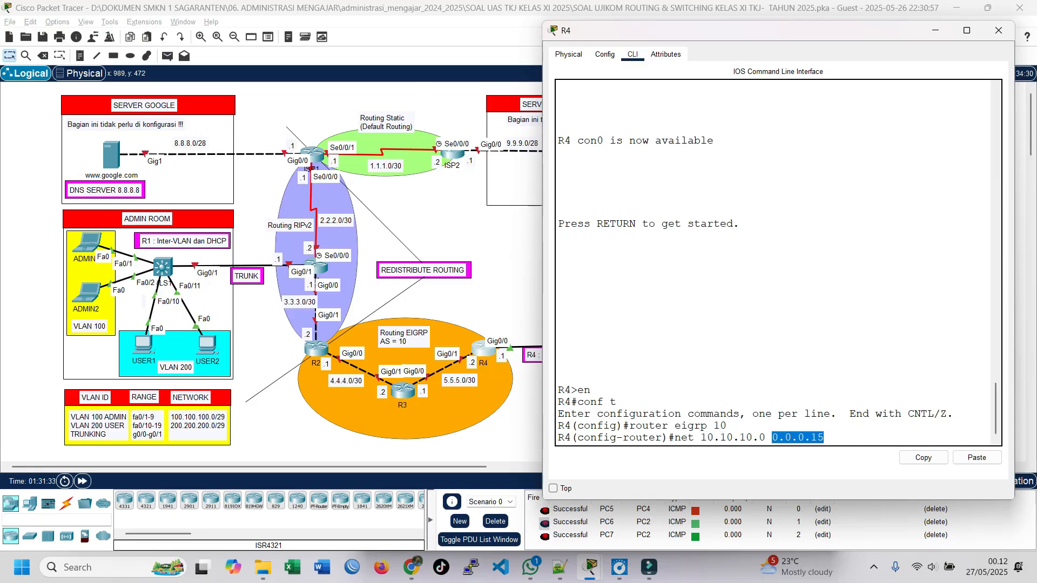
left_click(825, 438)
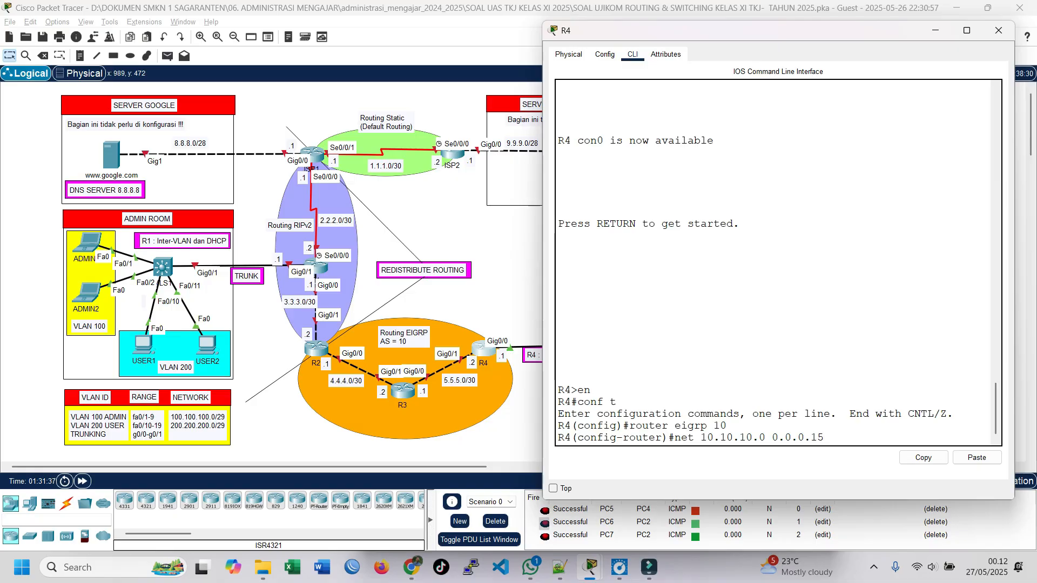
key("Return")
Advertise networks 20.20.20.0 and 30.30.30.0 in R4's EIGRP process, each with wildcard mask 0.0.0.15
type("net")
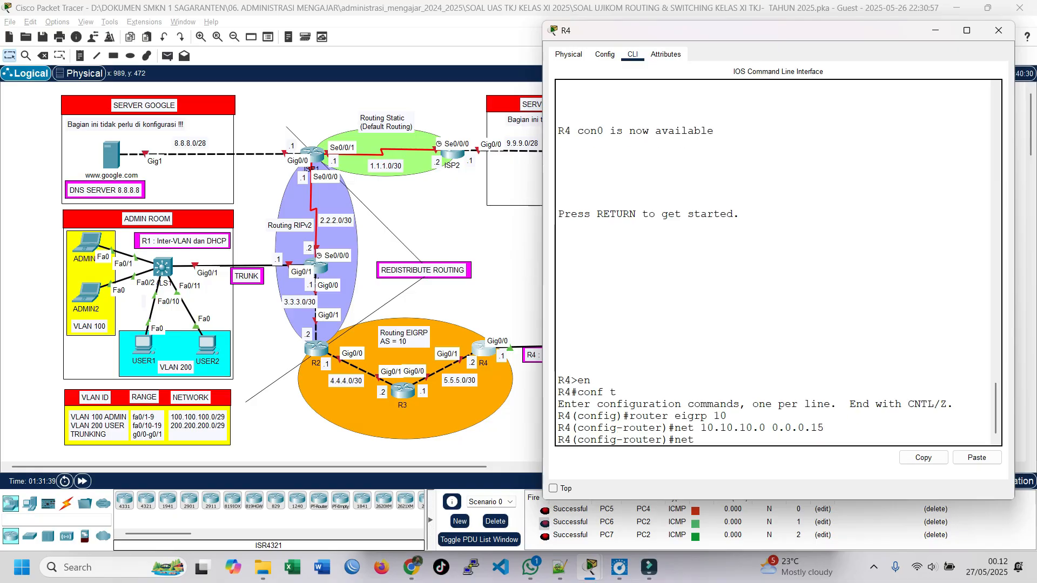
type(" 20.20.20.0 0.0.0.15")
key("Return")
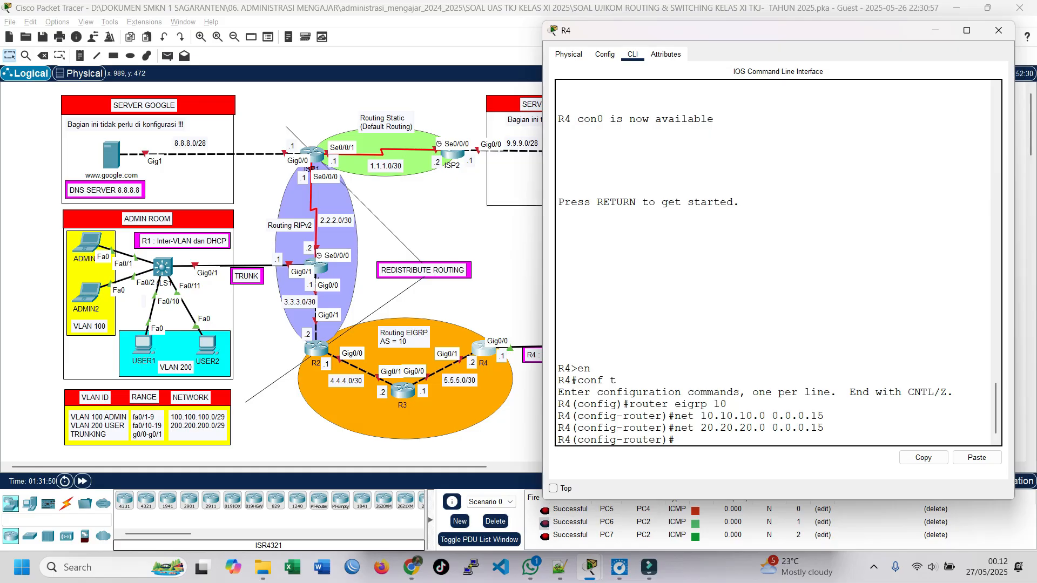
type("net 30.30.3")
key("BackSpace")
key("BackSpace")
type("30.30.0 0.0.0.15")
key("Return")
Advertise network 5.5.5.0 with wildcard mask 0.0.0.3 in R4's EIGRP process and exit router configuration mode
type("net")
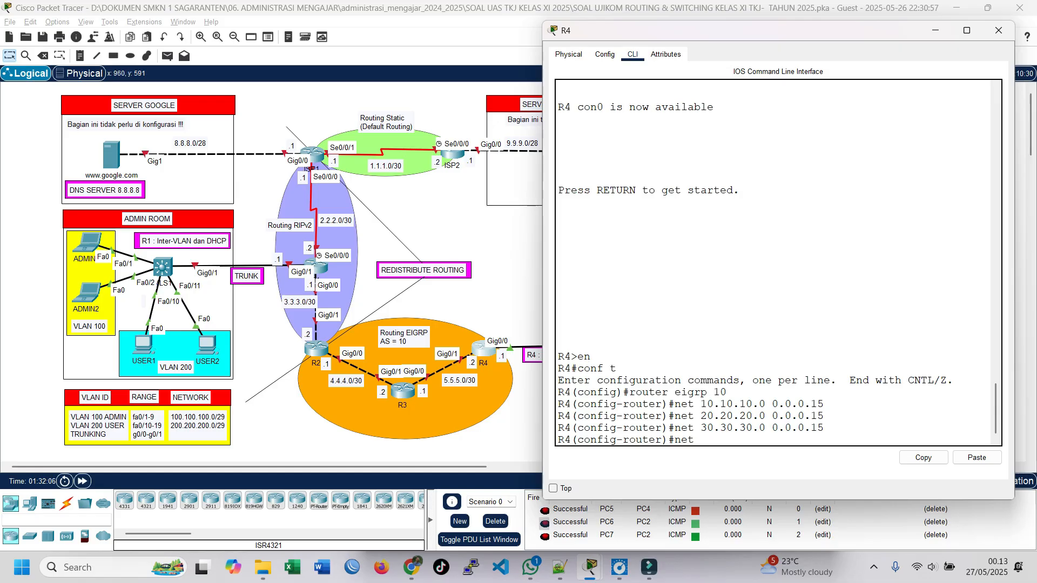
type(" 5.5.5.0 0.0.0.3")
key("Return")
type("exit")
key("Return")
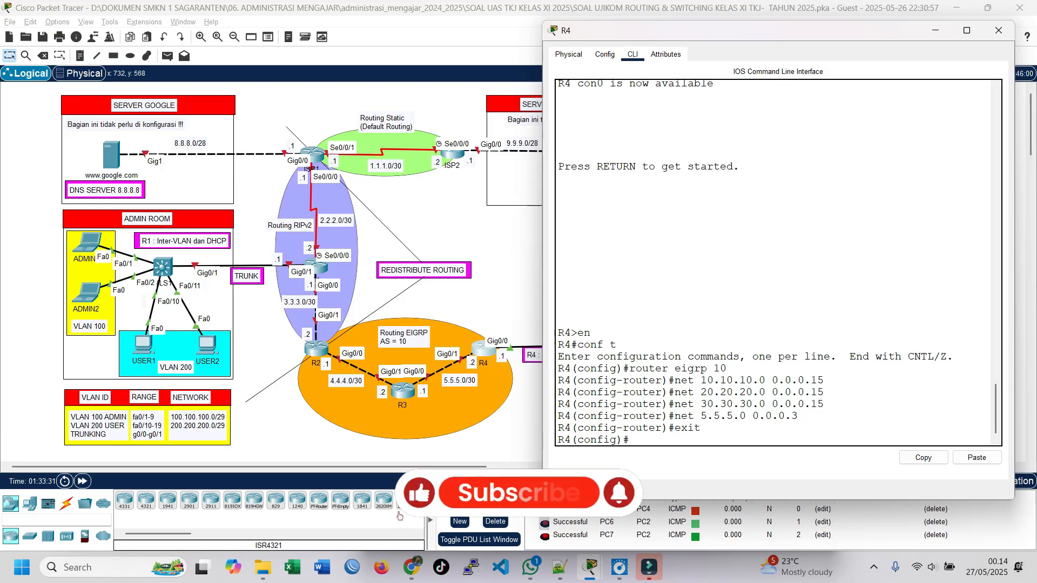
Close R4's window, open the command line of router R3 and enter global configuration mode
left_click(999, 30)
left_click(402, 391)
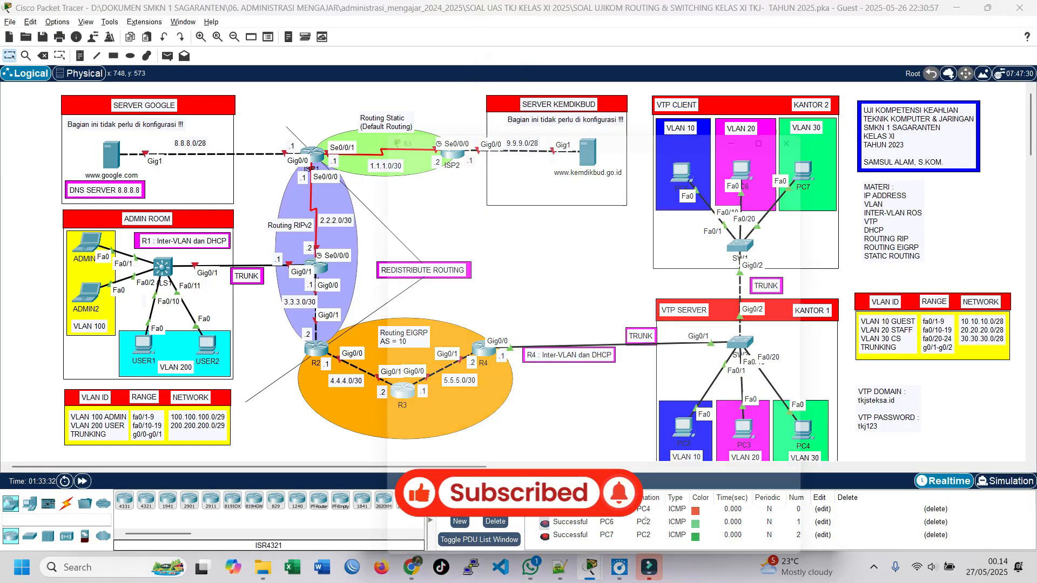
left_click_drag(612, 84, 352, 51)
left_click(195, 72)
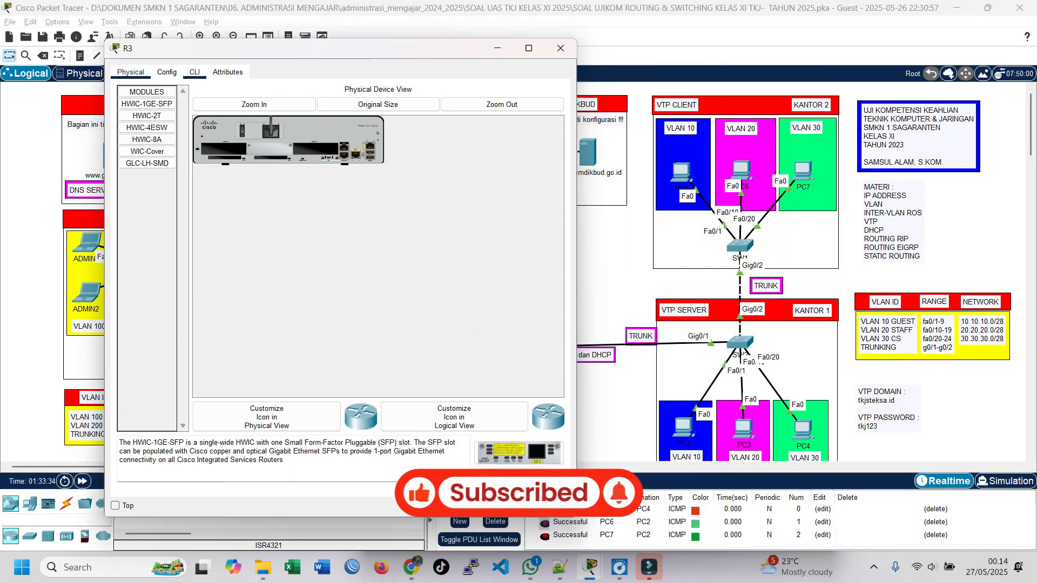
key("Return")
key("Return")
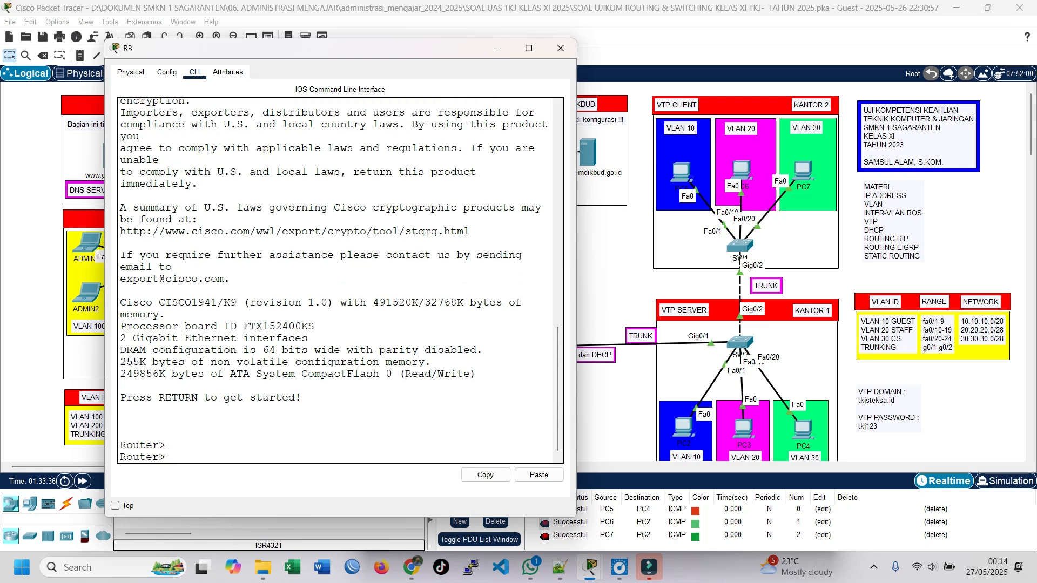
type("en")
key("Return")
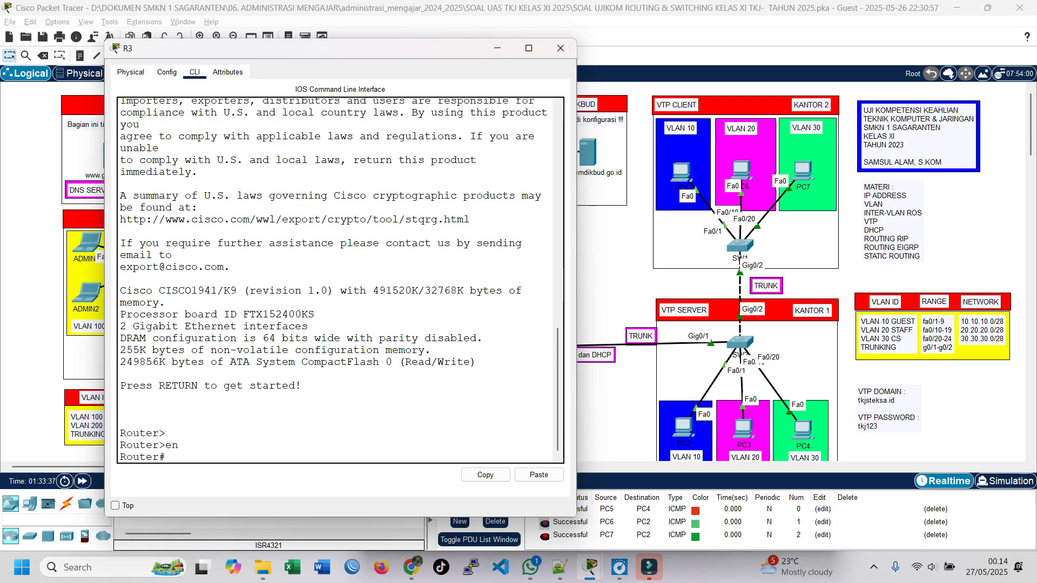
type("conf")
key("Return")
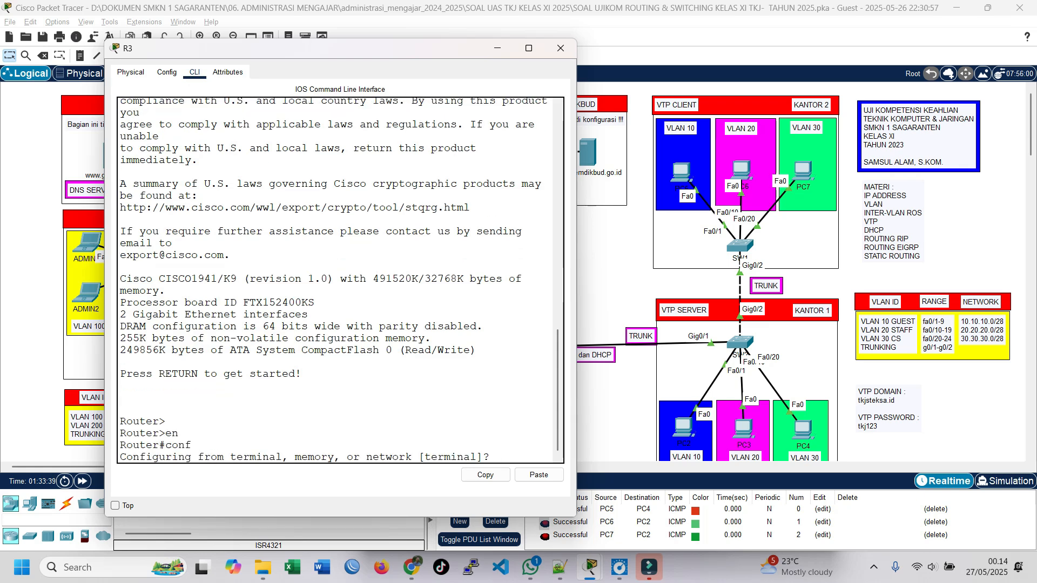
key("Return")
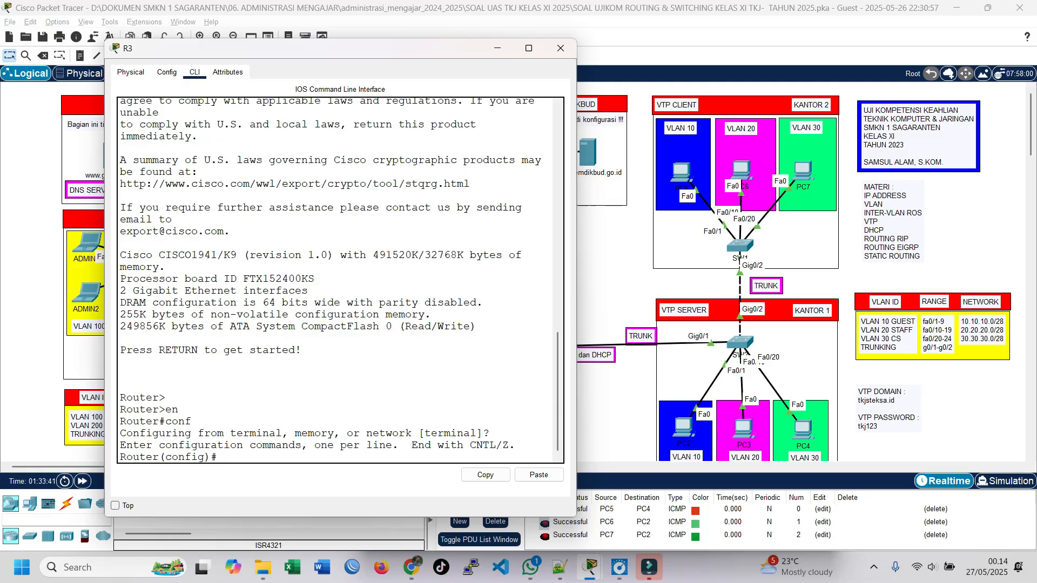
Set the router's hostname to R3
type("host R3")
key("Return")
key("Return")
key("Return")
key("Return")
key("Return")
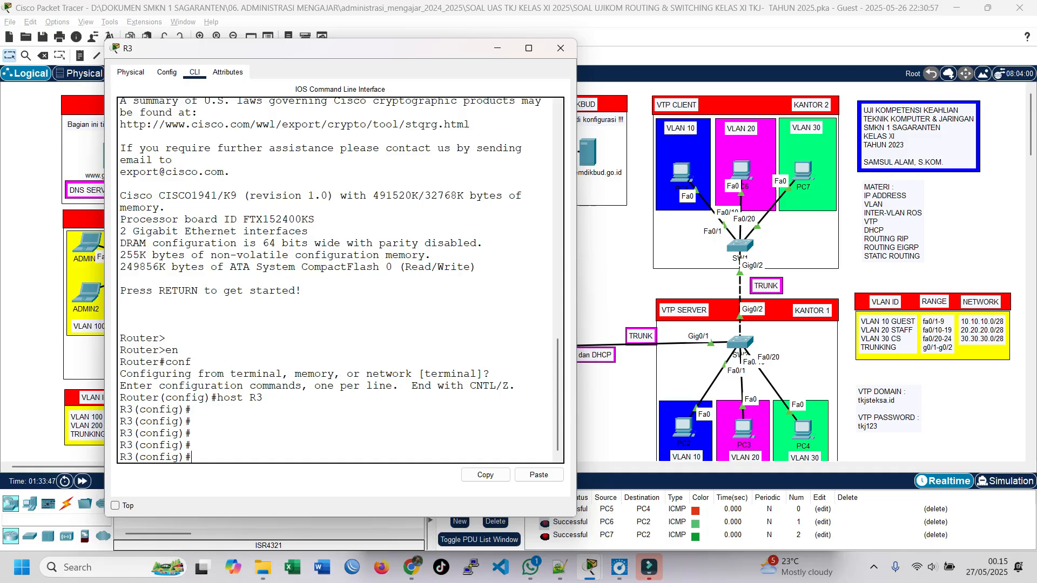
Enter interface configuration mode for g0/0 on R3, keeping the topology visible beside the command line
left_click_drag(411, 50, 792, 43)
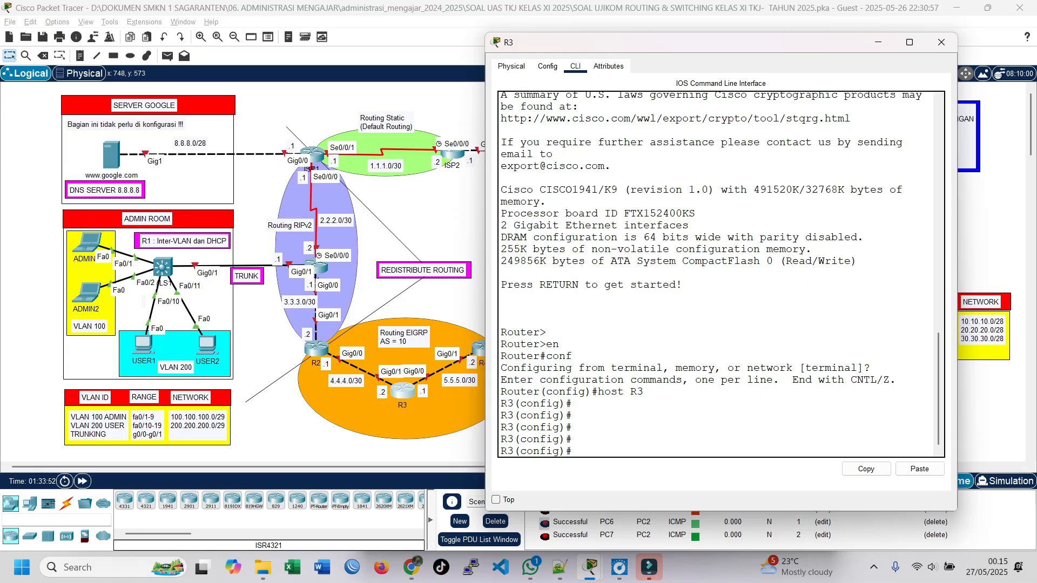
type("int g0/0")
key("Return")
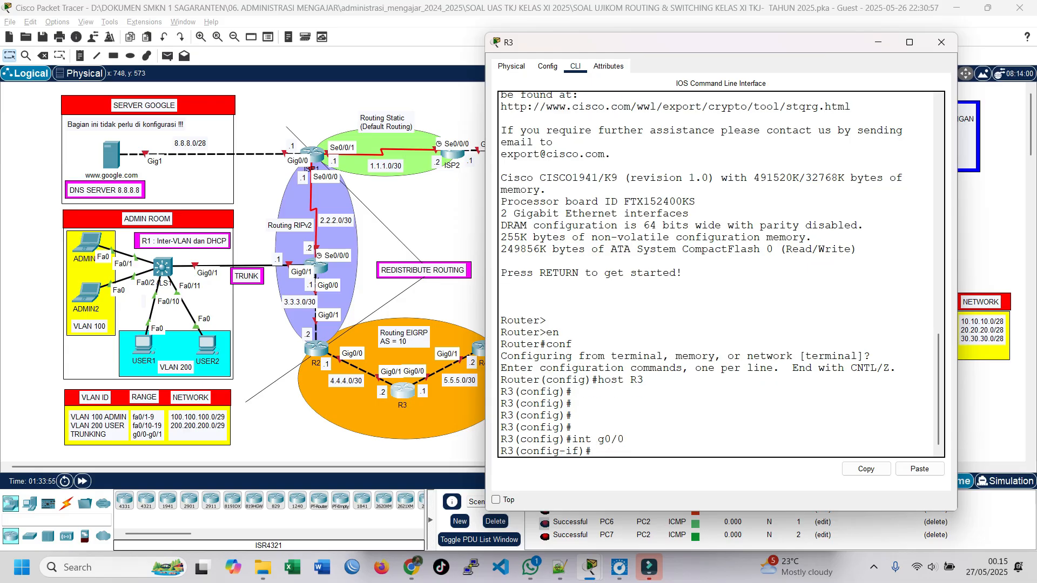
Try to assign 5.5.5.1 with mask 255.255.255.252 to R3's g0/0 using the command "ip 5.5.5.1 255.255.255.252"
type("ip 5.5.5.1")
type("255.255.255.252")
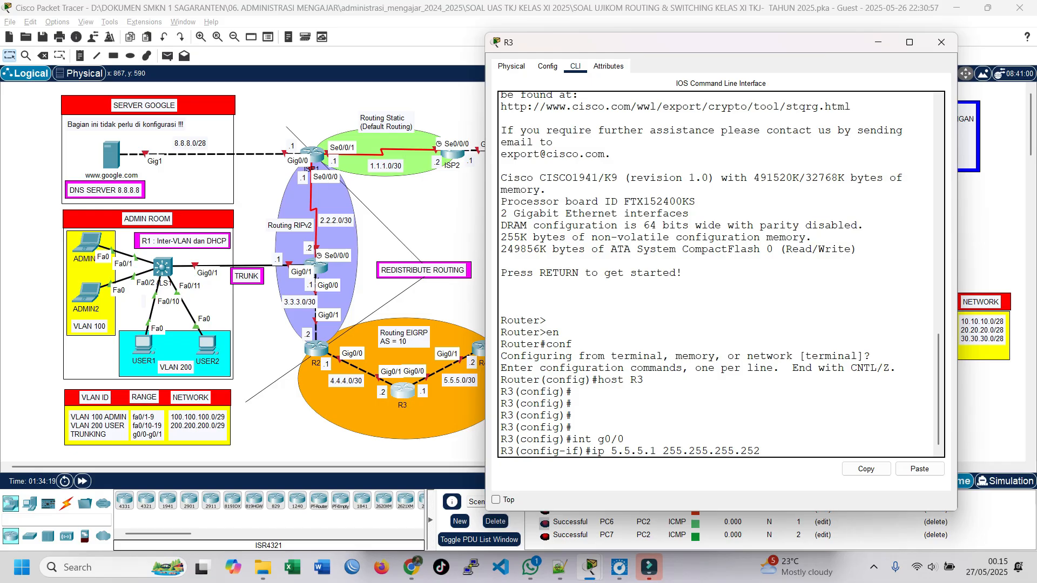
key("Return")
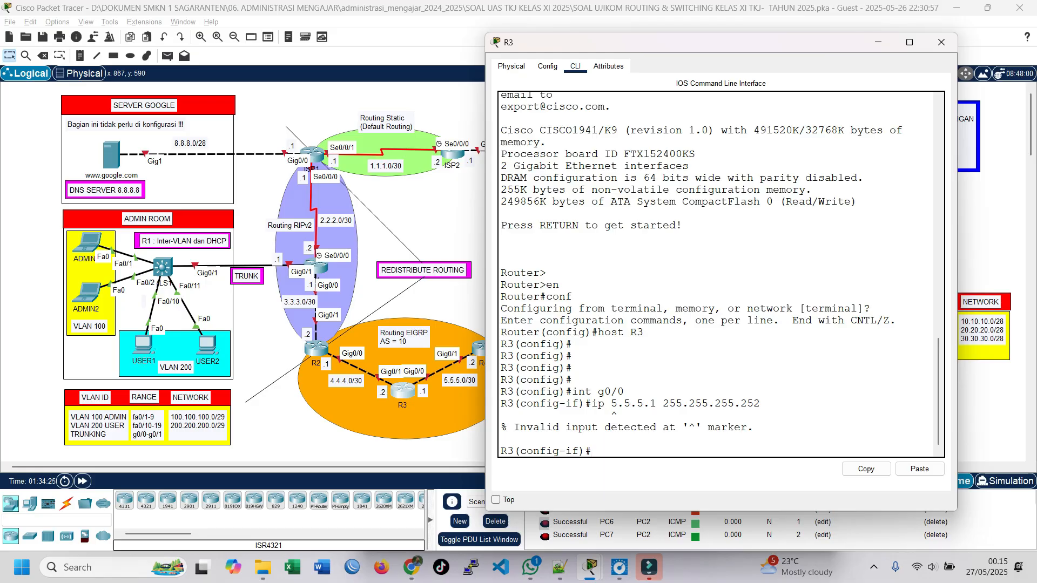
left_click_drag(501, 404, 761, 403)
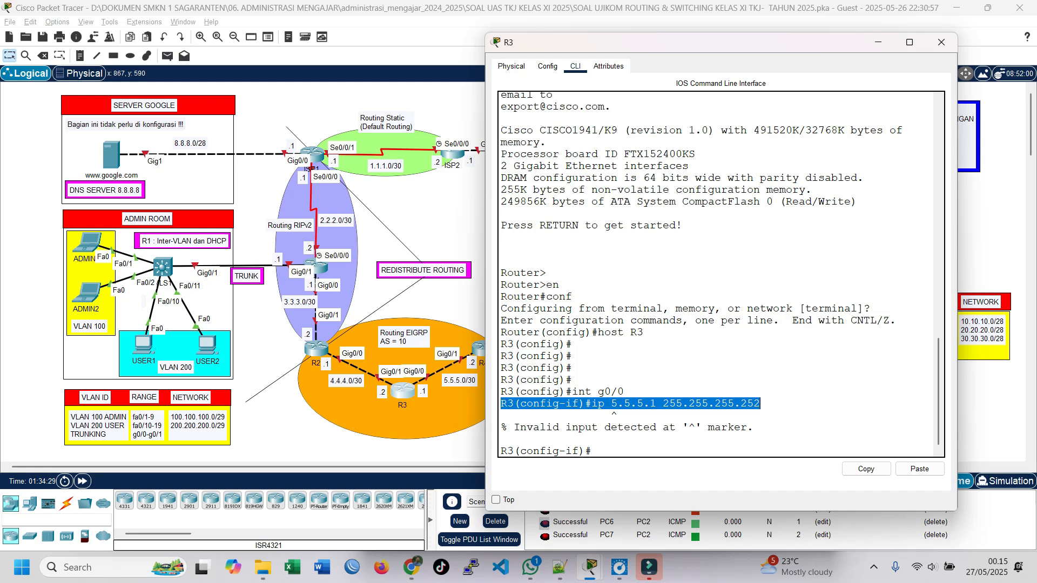
left_click(593, 451)
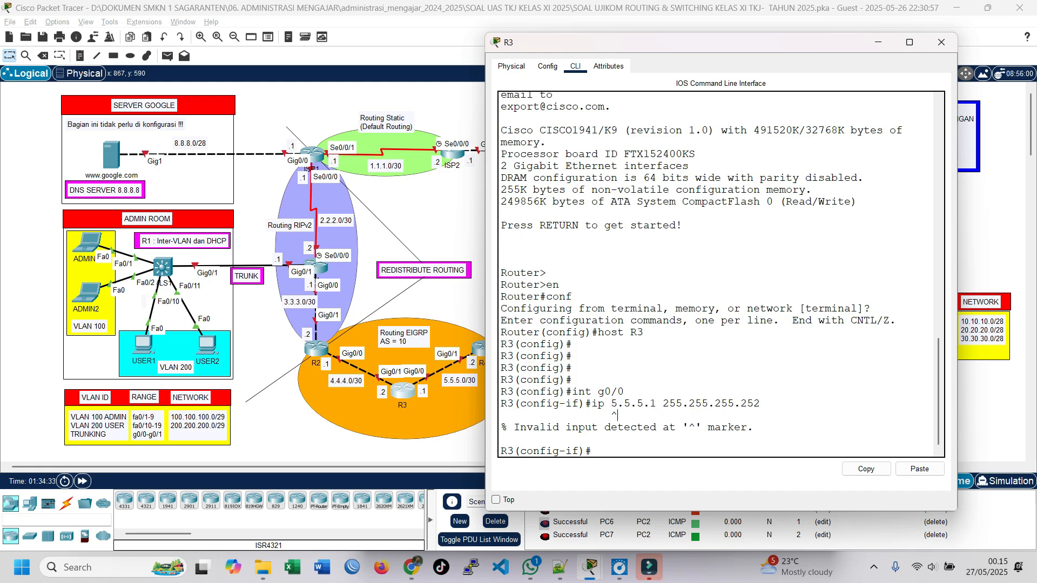
Examine the rejected ip command on R3's g0/0 and the marker showing where its input is invalid
left_click_drag(753, 427, 501, 427)
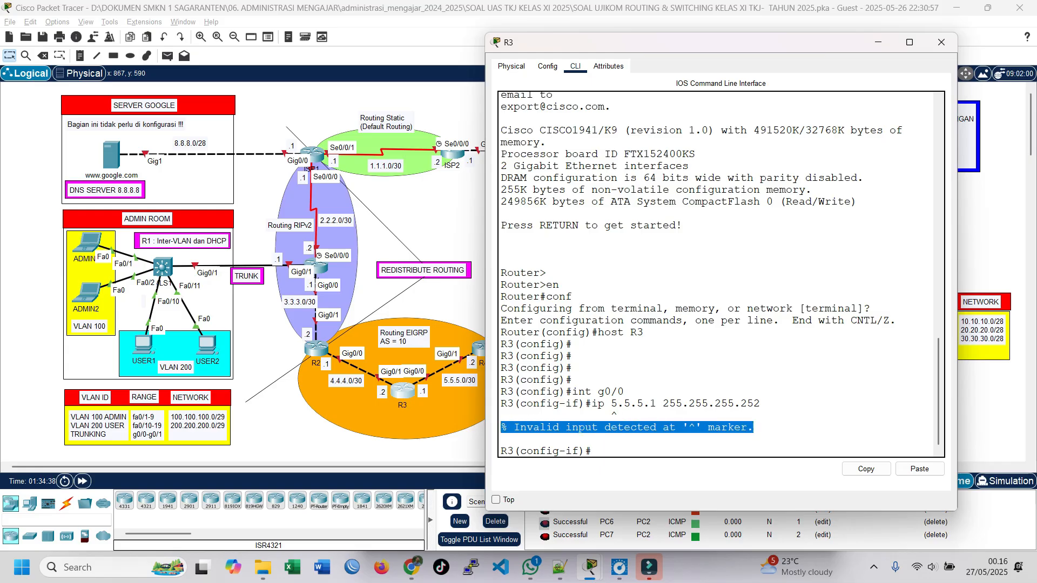
left_click(689, 427)
left_click_drag(689, 427, 747, 427)
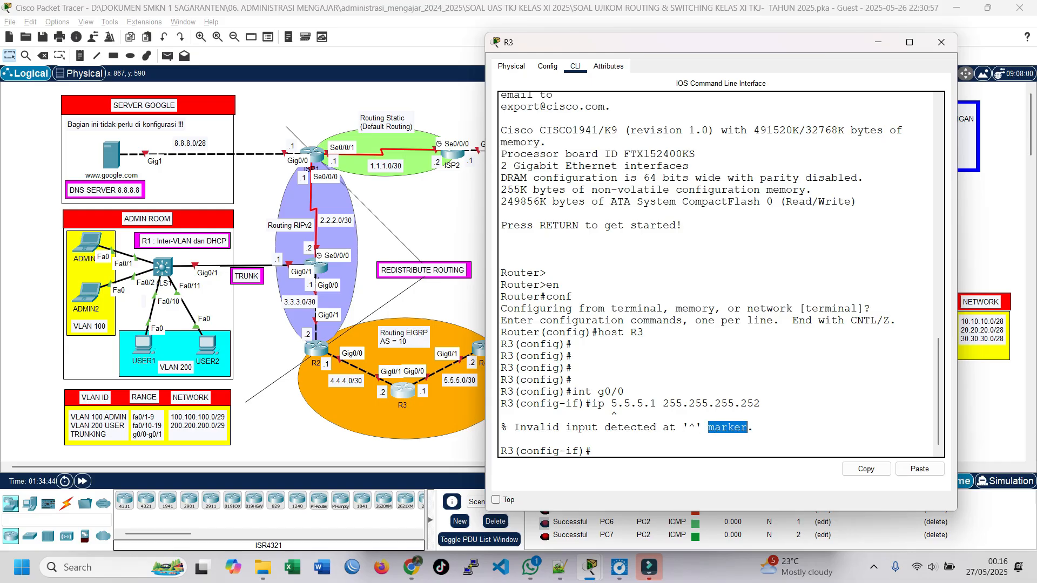
mouse_move(611, 415)
left_mouse_down()
mouse_move(612, 405)
mouse_move(619, 415)
mouse_move(760, 403)
left_mouse_up()
left_click_drag(593, 404, 617, 415)
left_click(618, 415)
left_click_drag(593, 451, 544, 439)
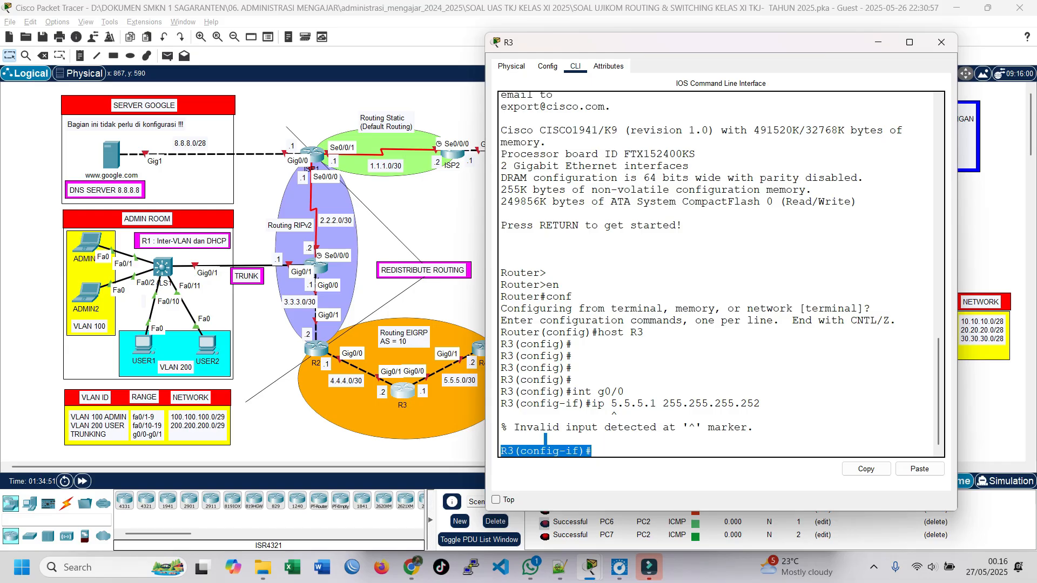
left_click(544, 439)
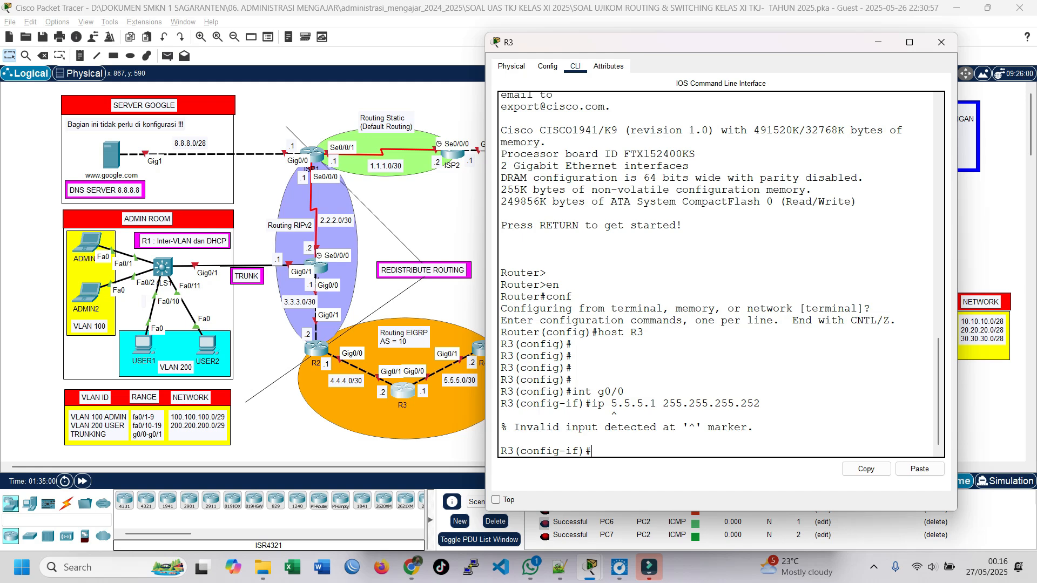
Assign 5.5.5.1 with mask 255.255.255.252 to R3's g0/0 using "ip add" and enable the interface, returning to global configuration mode
key("Up")
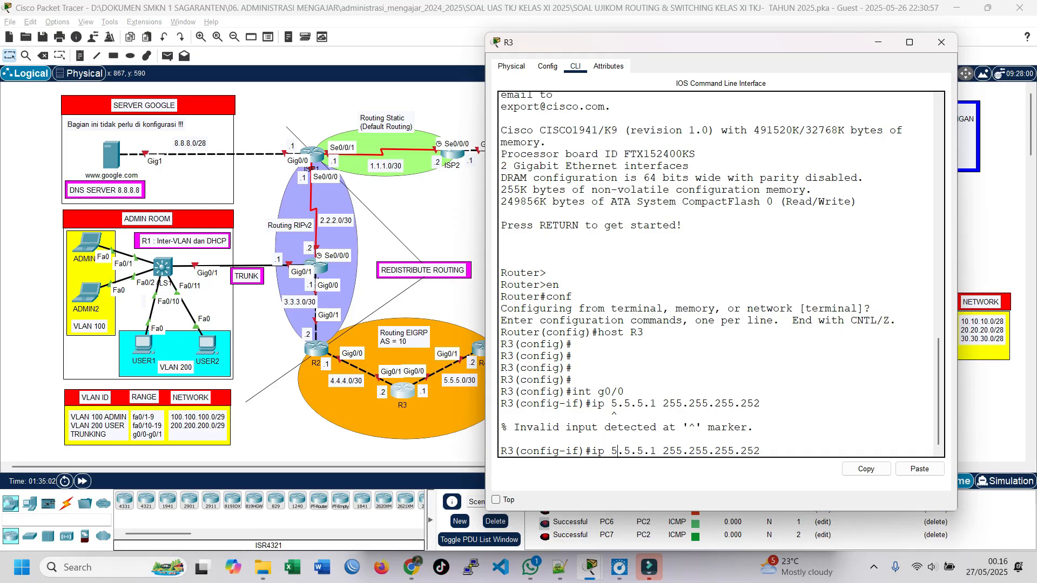
type("add")
key("Return")
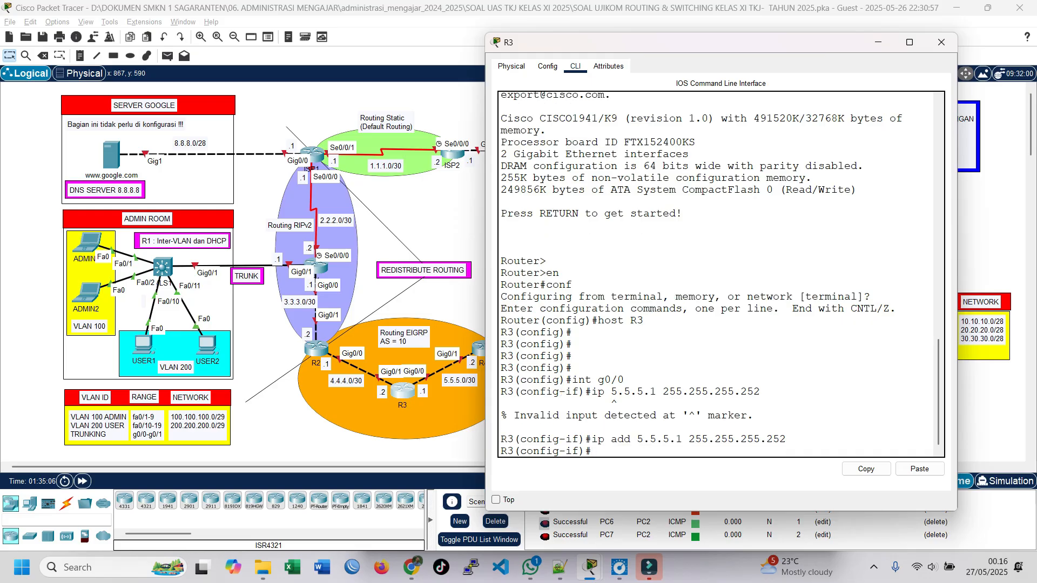
type("no sh")
key("Return")
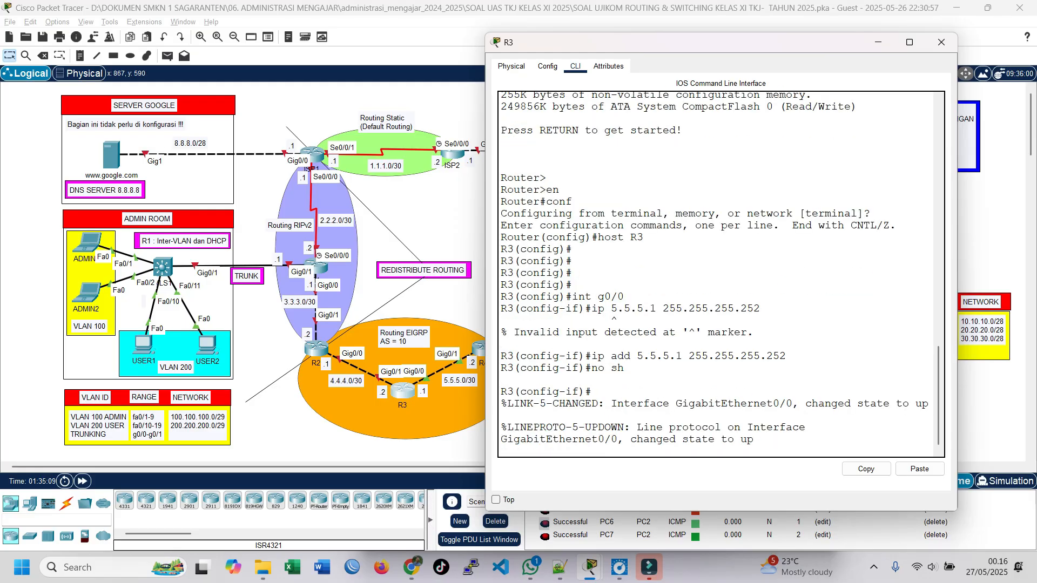
key("Return")
type("exit")
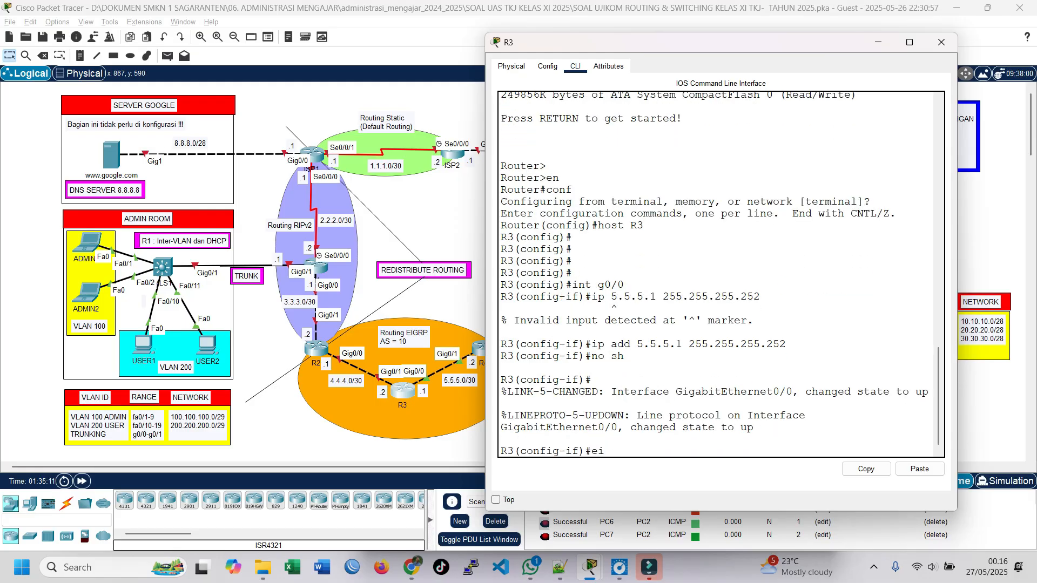
key("Return")
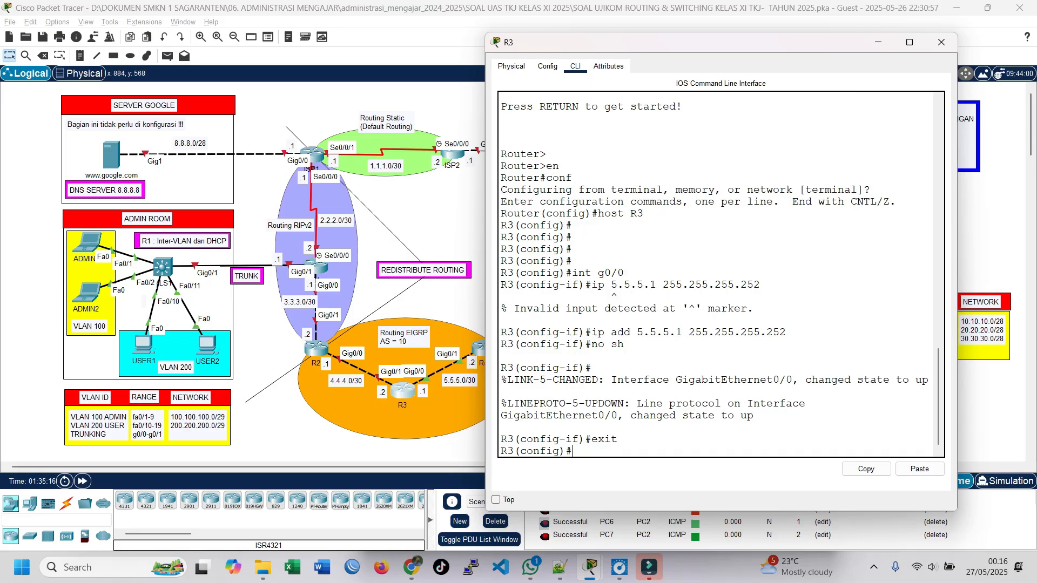
Assign 4.4.4.2 with mask 255.255.255.252 to R3's g0/1 and enable the interface, returning to global configuration mode
type("int g0/1")
key("Return")
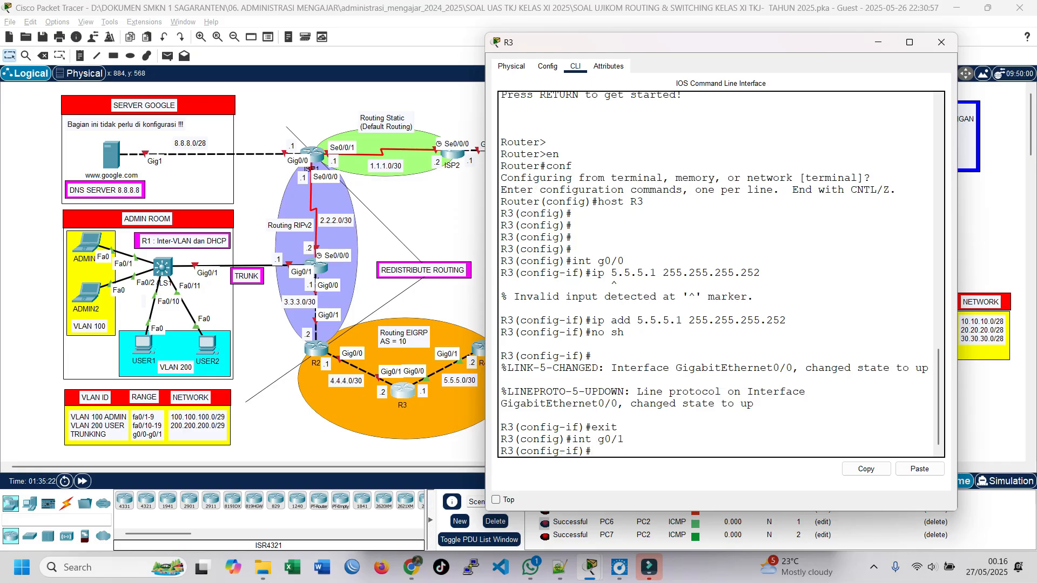
type("ip add")
type("4.4.4.2 ")
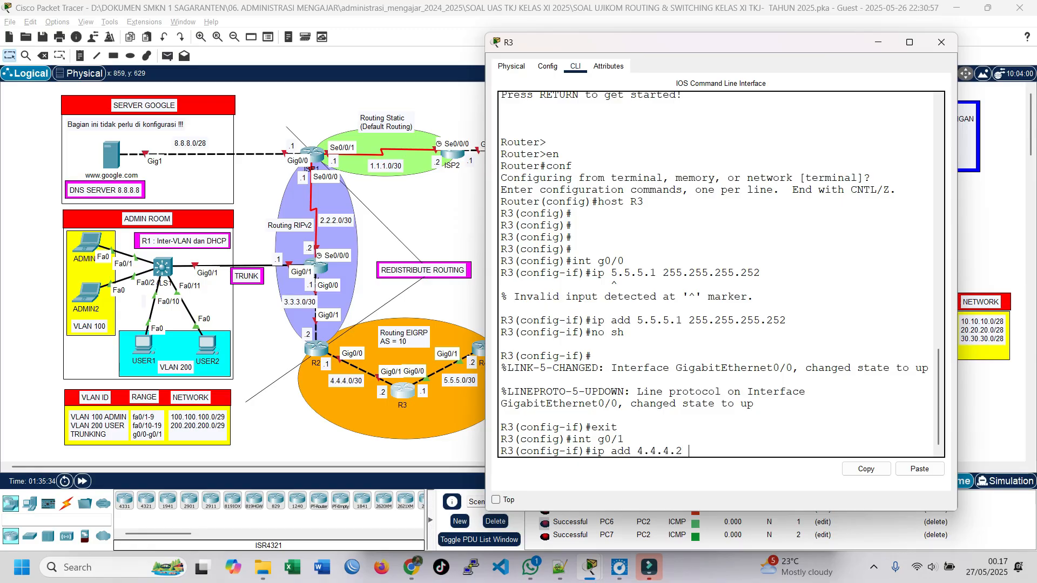
type("255.255.255.252")
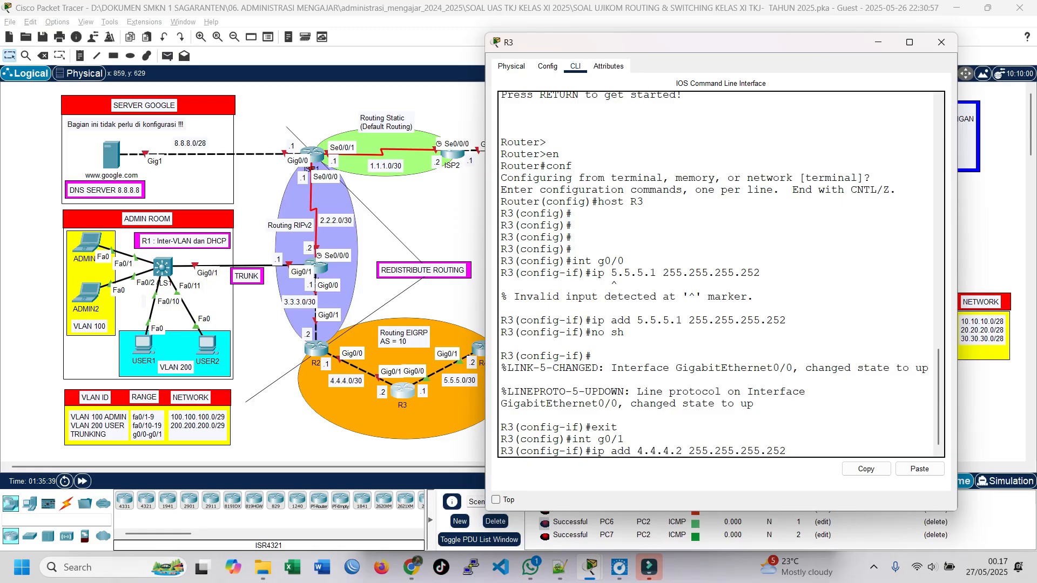
key("Return")
type("no sh")
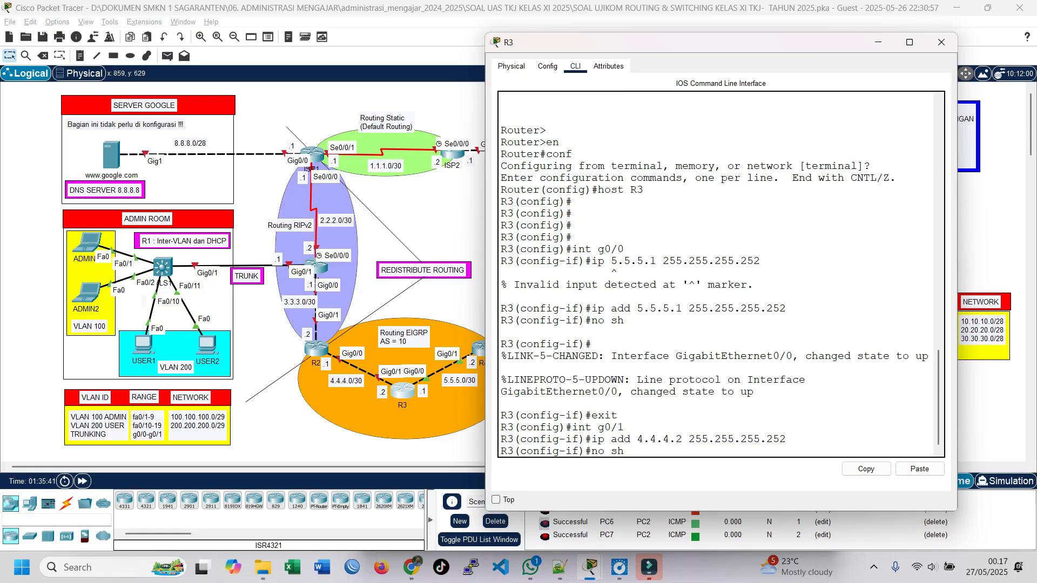
key("Return")
type("exit")
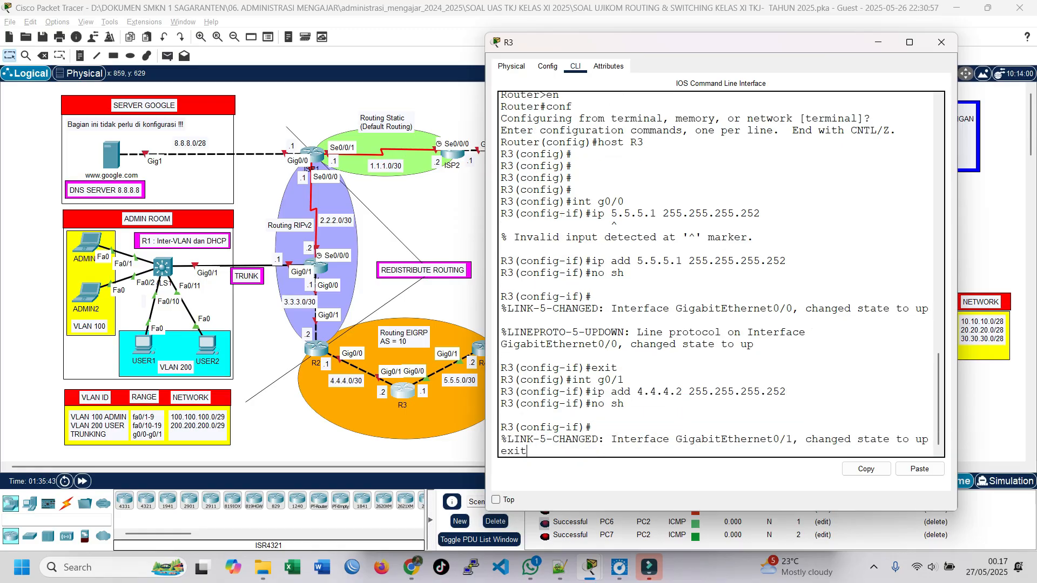
key("Return")
key("Return")
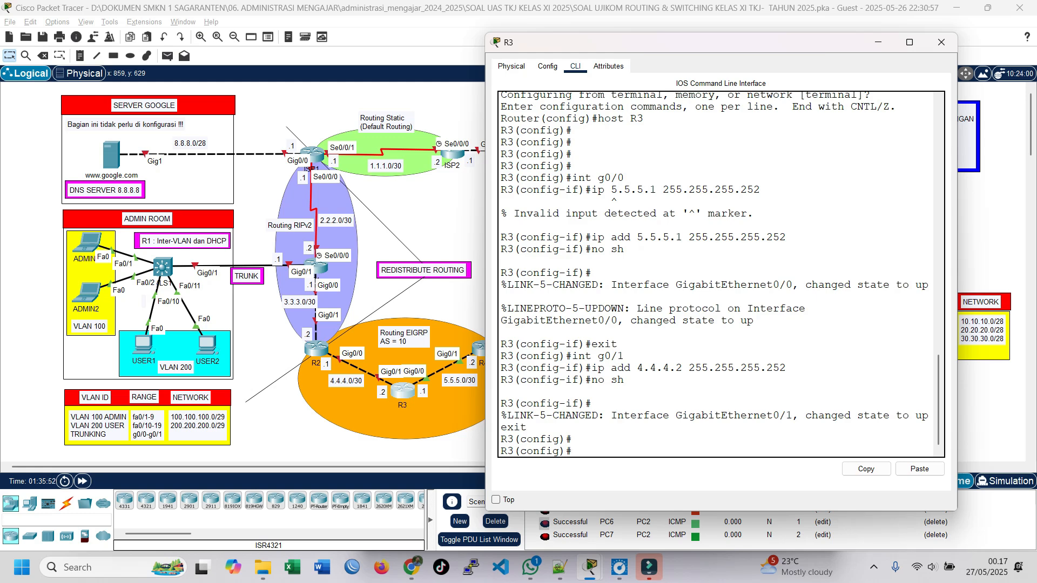
Start entering the router command in R3's global configuration mode
type("router")
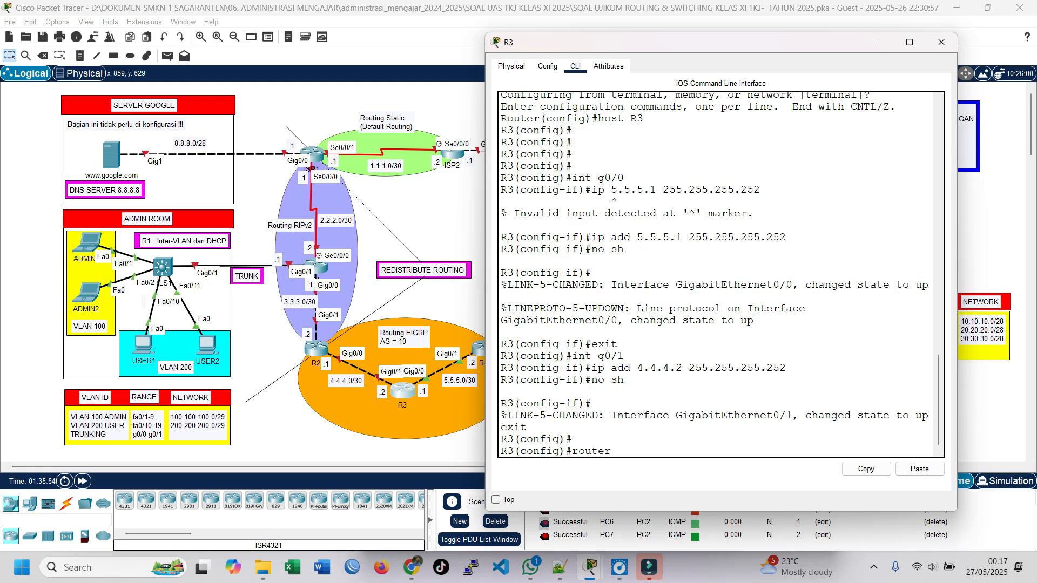
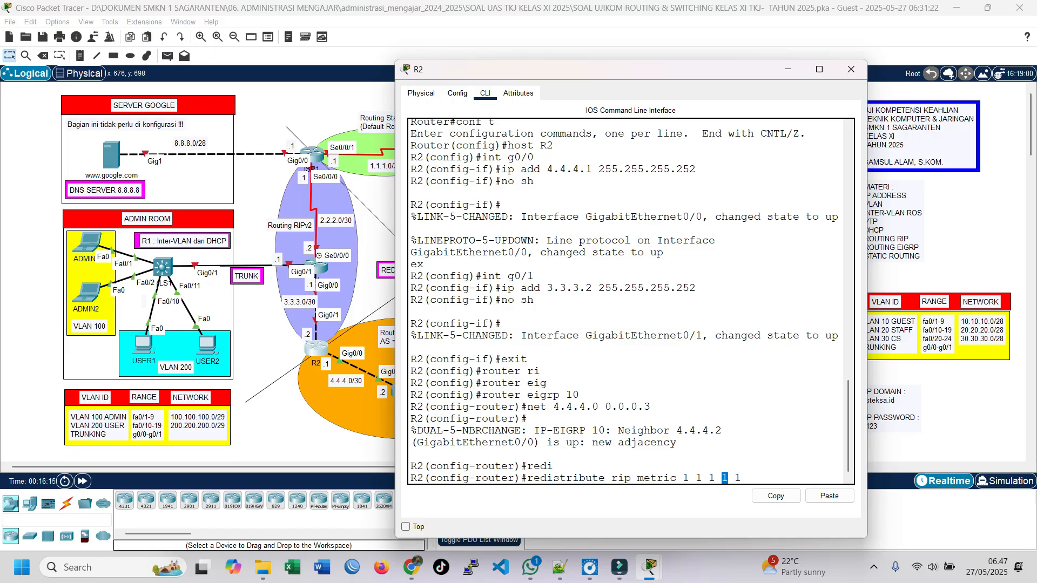
Redistribute RIP into EIGRP 10 on R2 with metric 1 1 1 1 1 and leave EIGRP configuration mode
key("Right")
key("Return")
type("e")
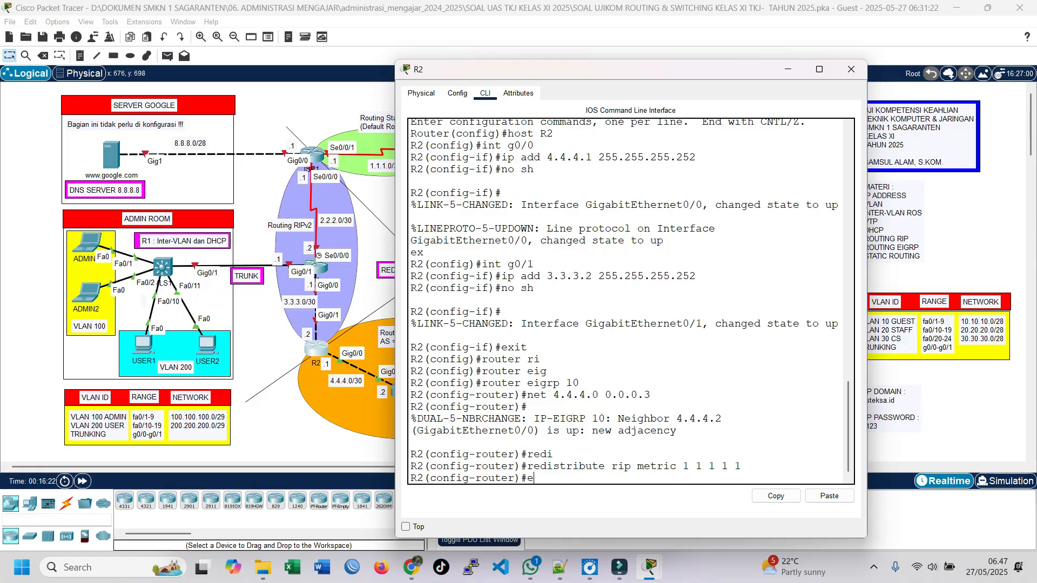
type("x")
key("Return")
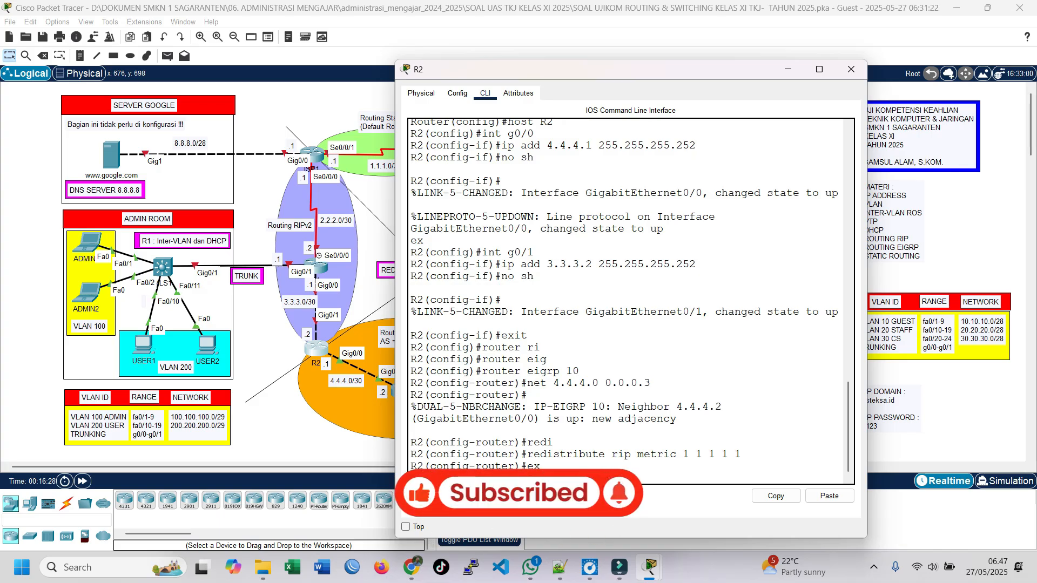
Configure RIP version 2 on R2, advertising network 3.3.3.0 with automatic summarization disabled
type("router rip")
key("Return")
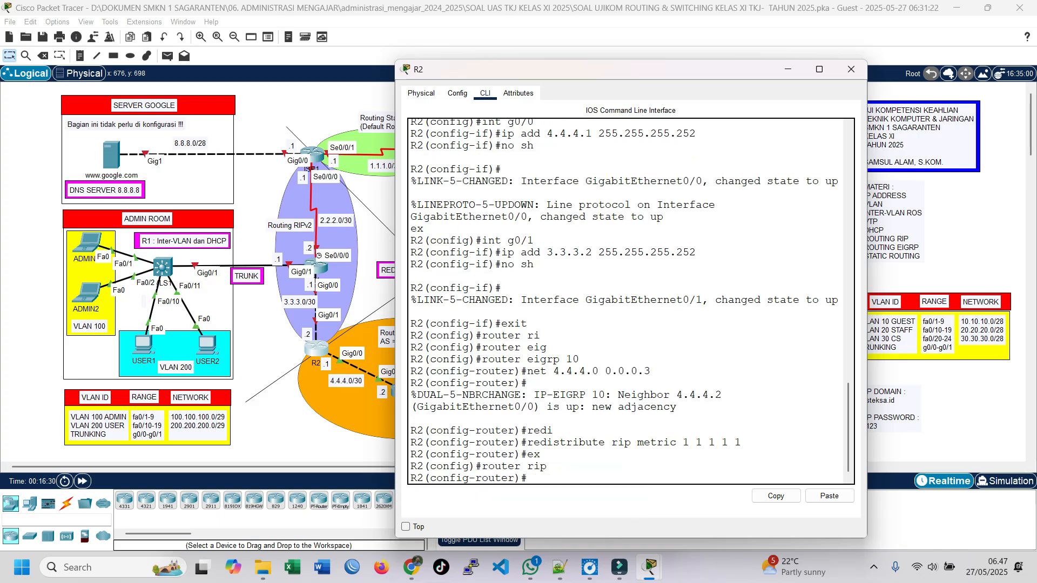
type("ver 2")
key("Return")
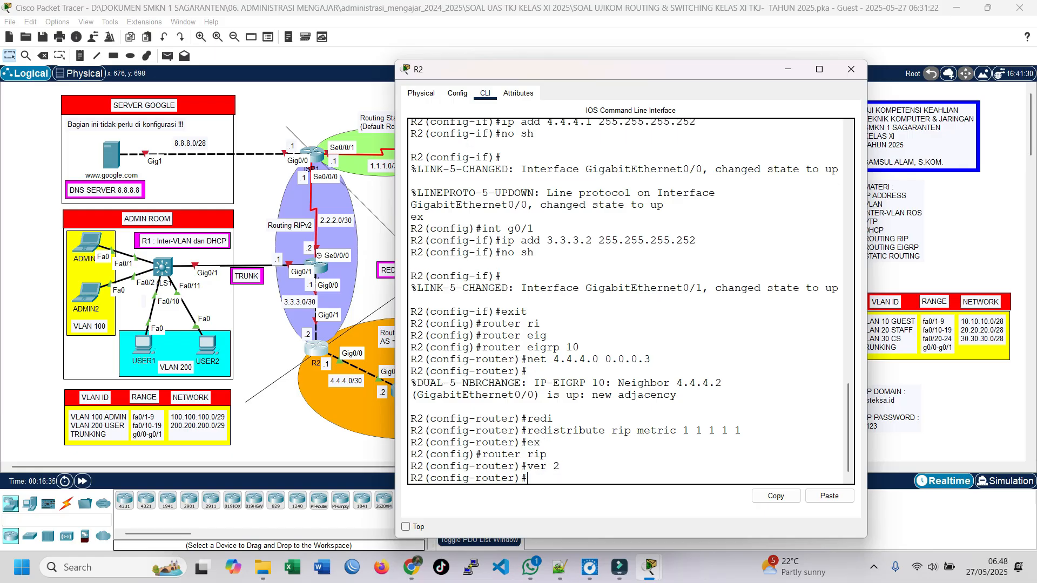
type("net 3")
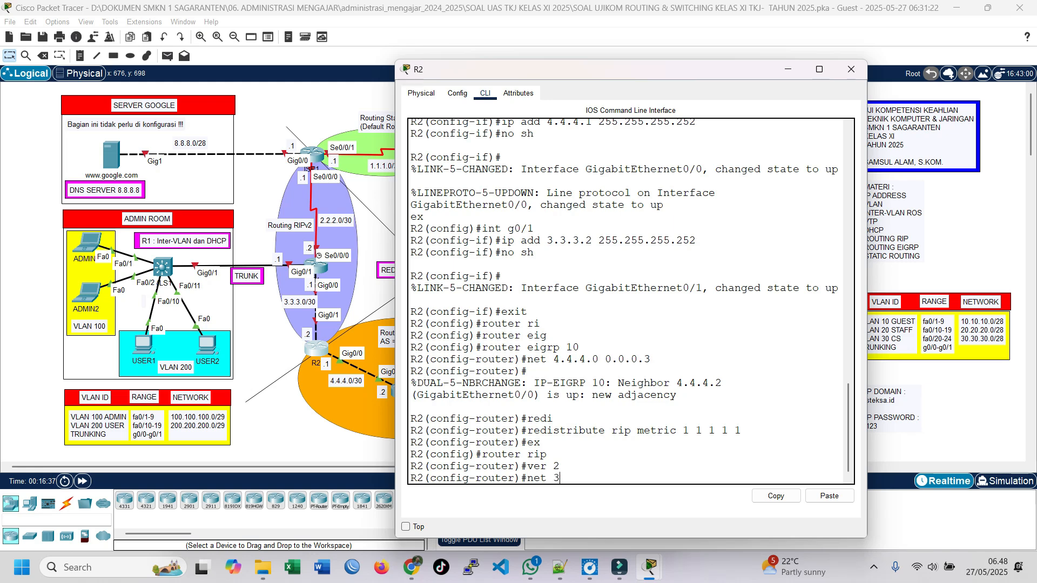
type(".3.3.0")
key("Return")
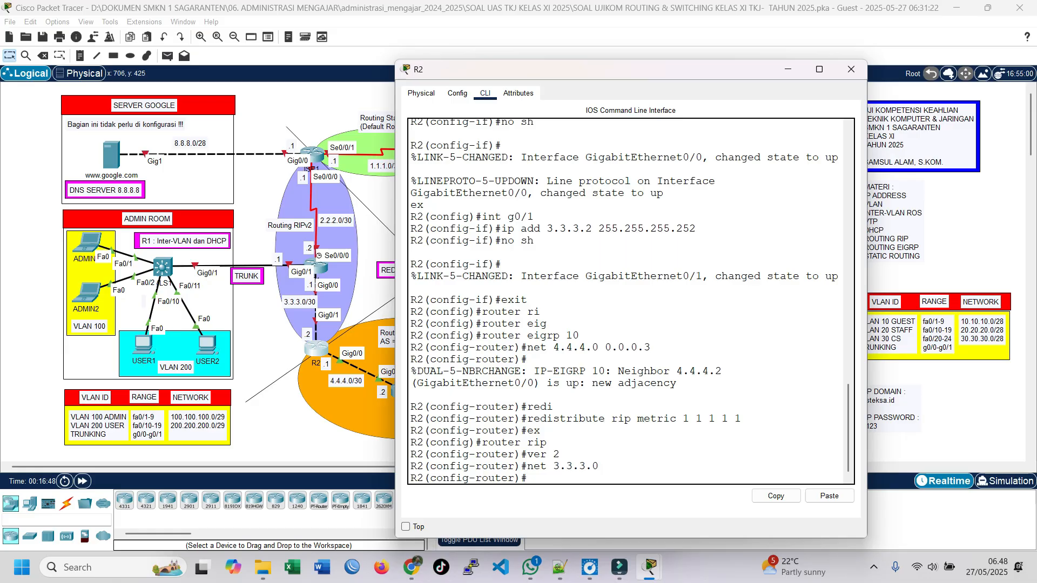
type("no au")
key("Tab")
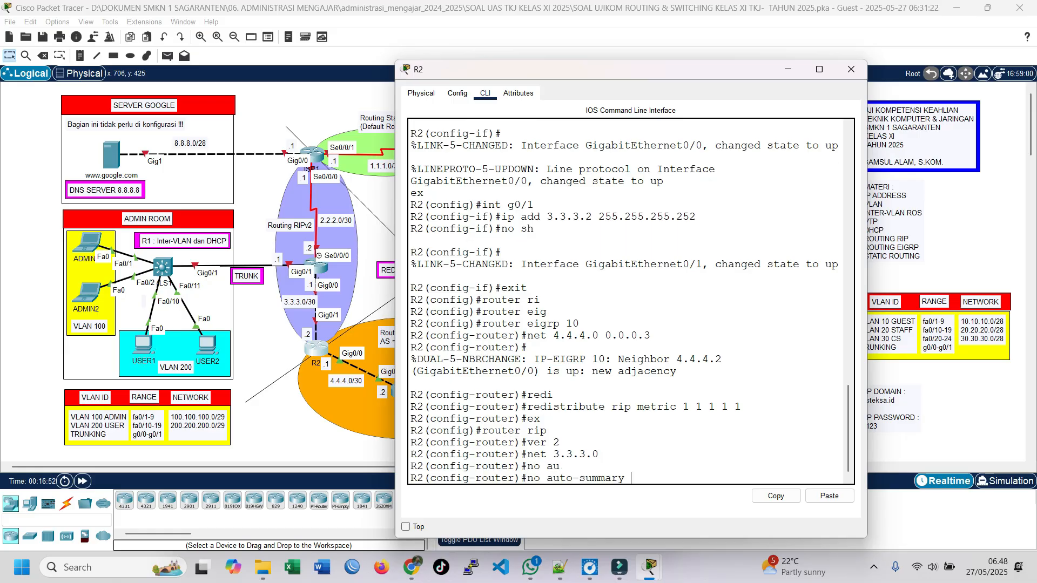
key("Return")
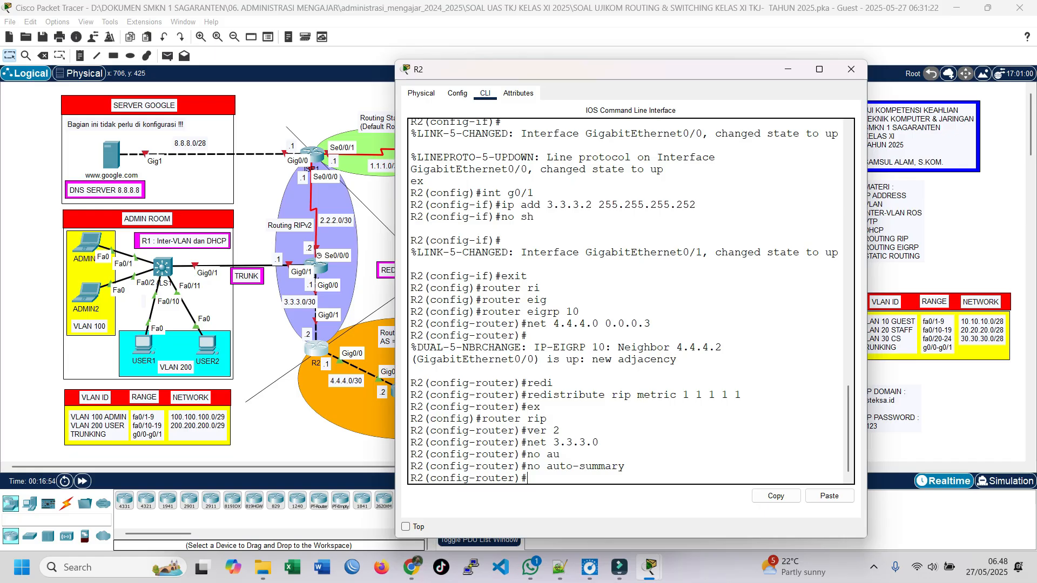
Redistribute EIGRP 10 into RIP on R2 with metric 1 and return to global configuration mode
type("redi")
key("Tab")
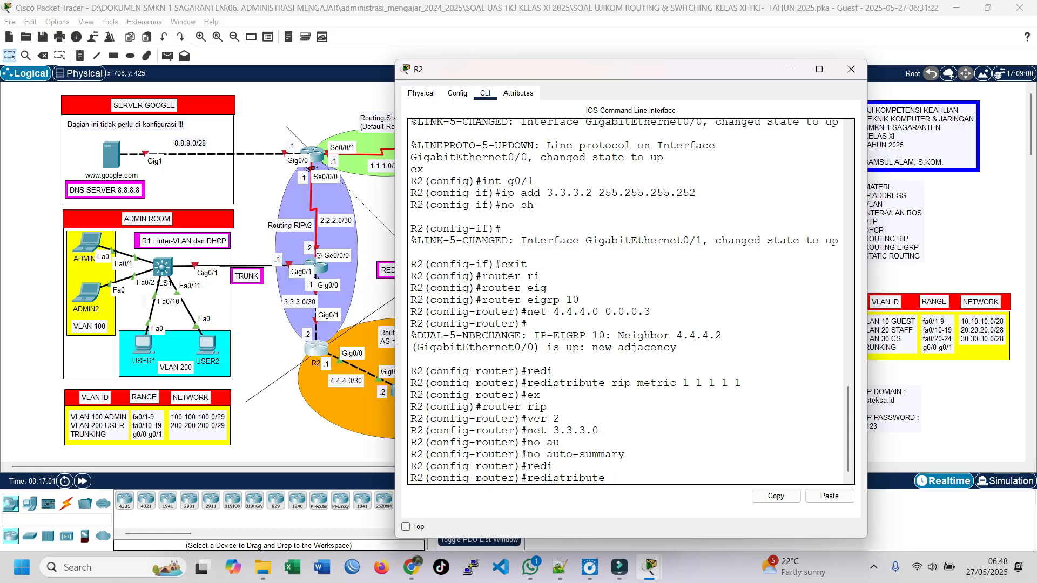
type("ei")
key("Tab")
type("10")
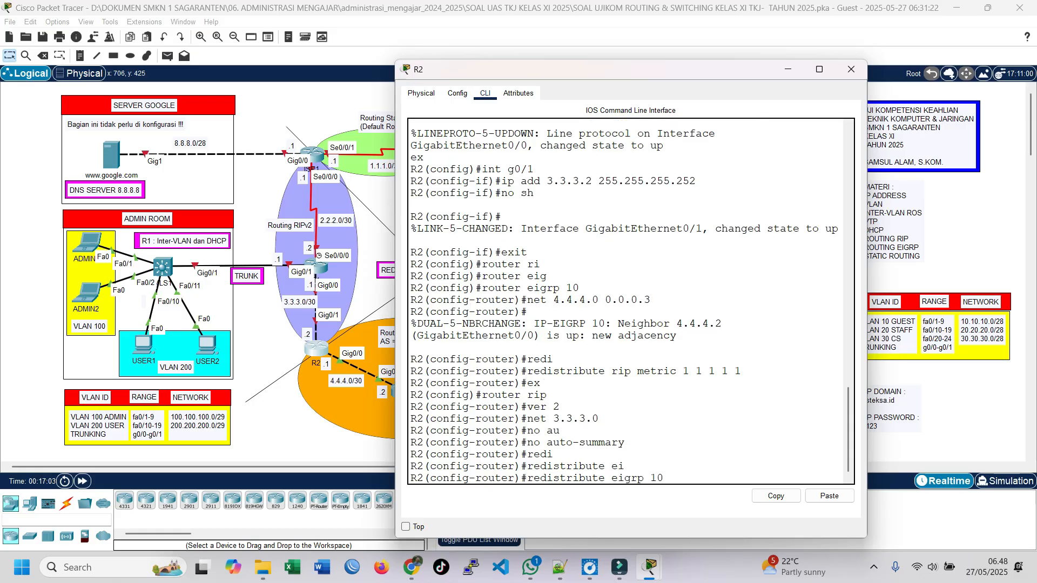
type(" metr")
key("Tab")
type("1")
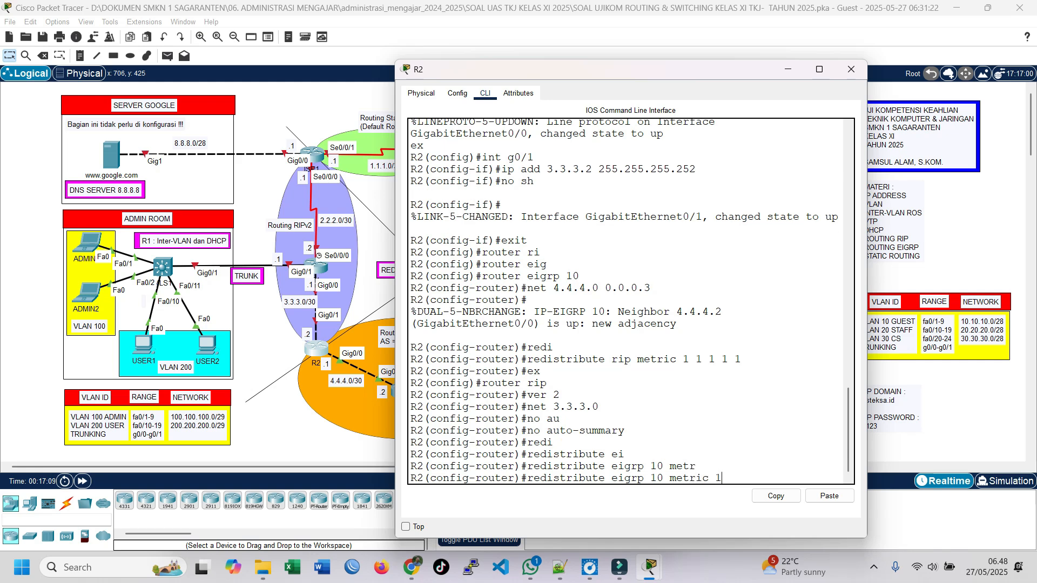
key("Return")
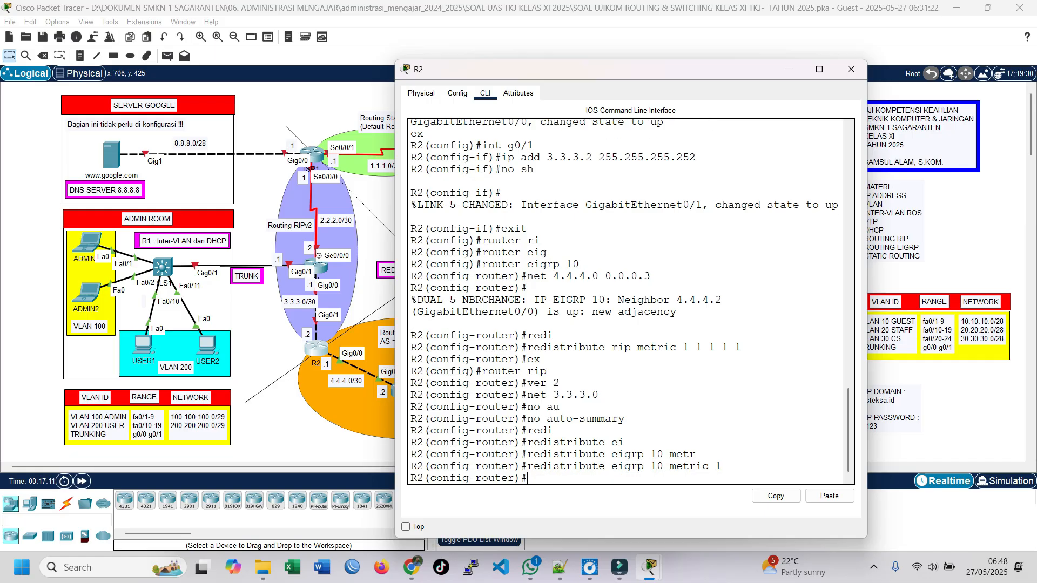
type("exit")
key("Return")
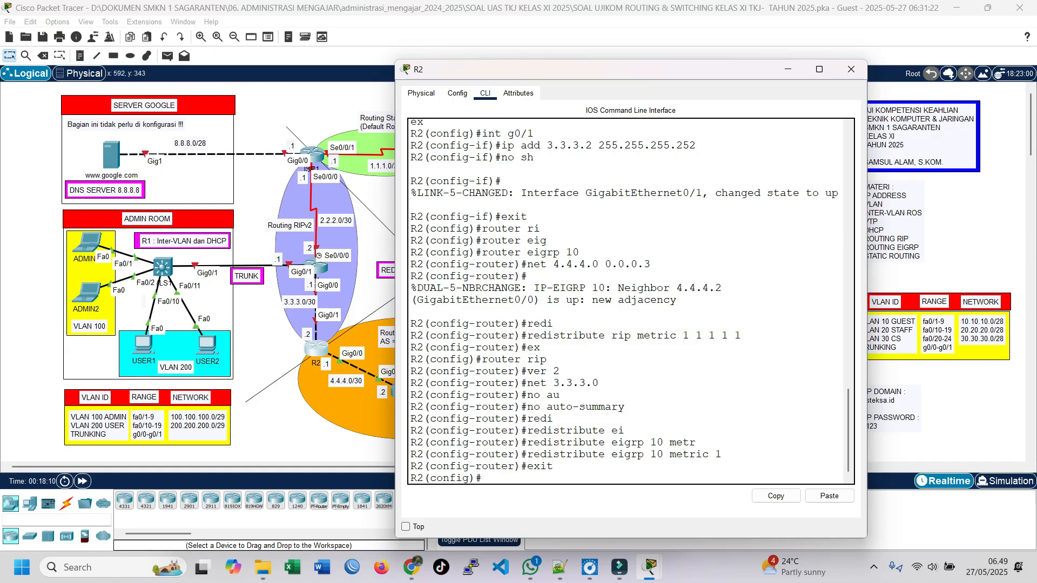
Open the command line of router R1 and bring up its prompt, keeping the topology visible beside it
left_click(319, 267)
left_click_drag(530, 94, 656, 42)
left_click(577, 63)
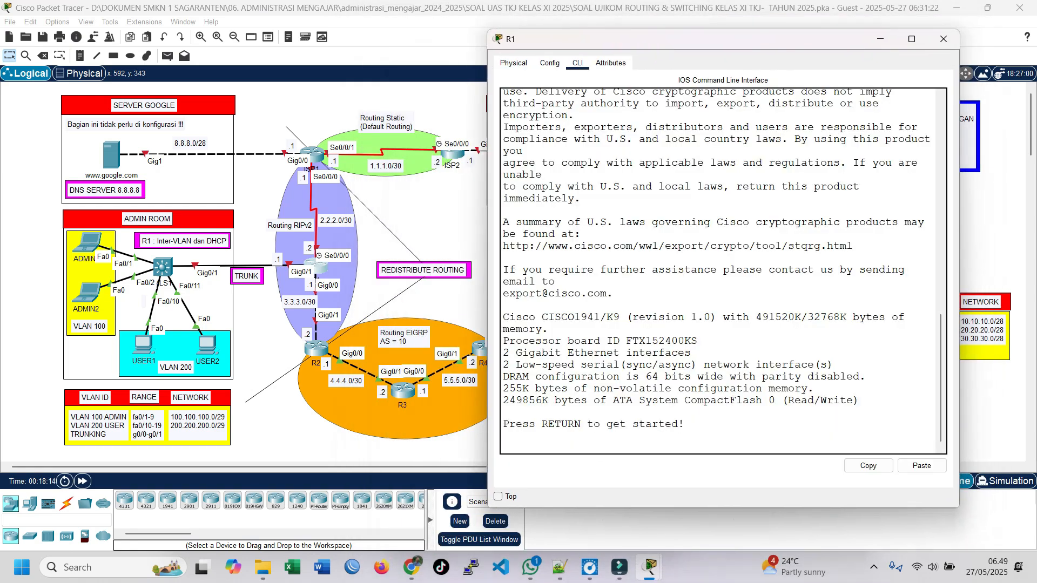
key("Return")
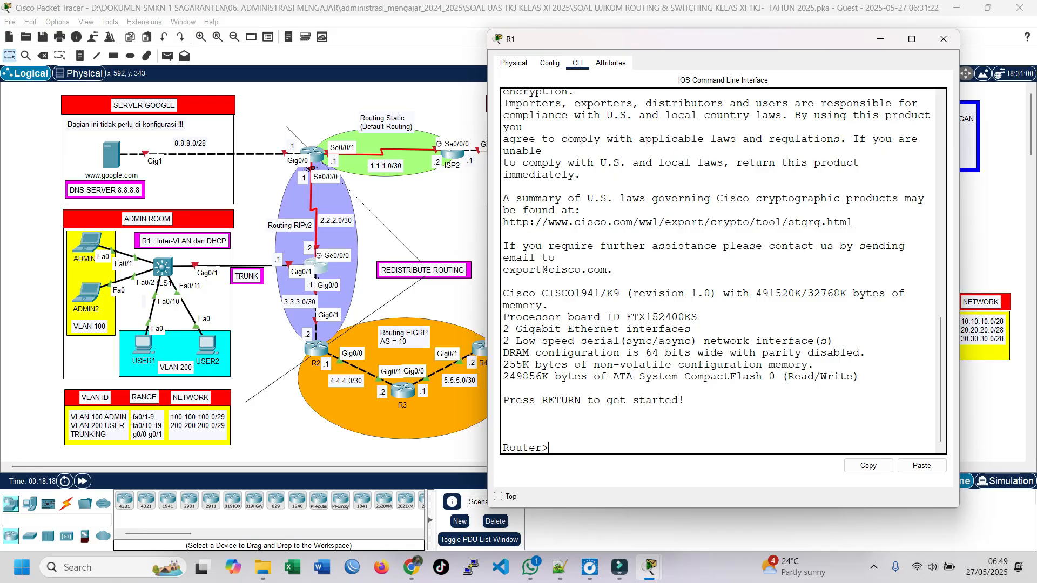
Enter privileged mode and global configuration mode on router R1
type("conf")
key("BackSpace")
key("BackSpace")
key("BackSpace")
key("BackSpace")
type("en")
key("Return")
type("conf t")
key("Return")
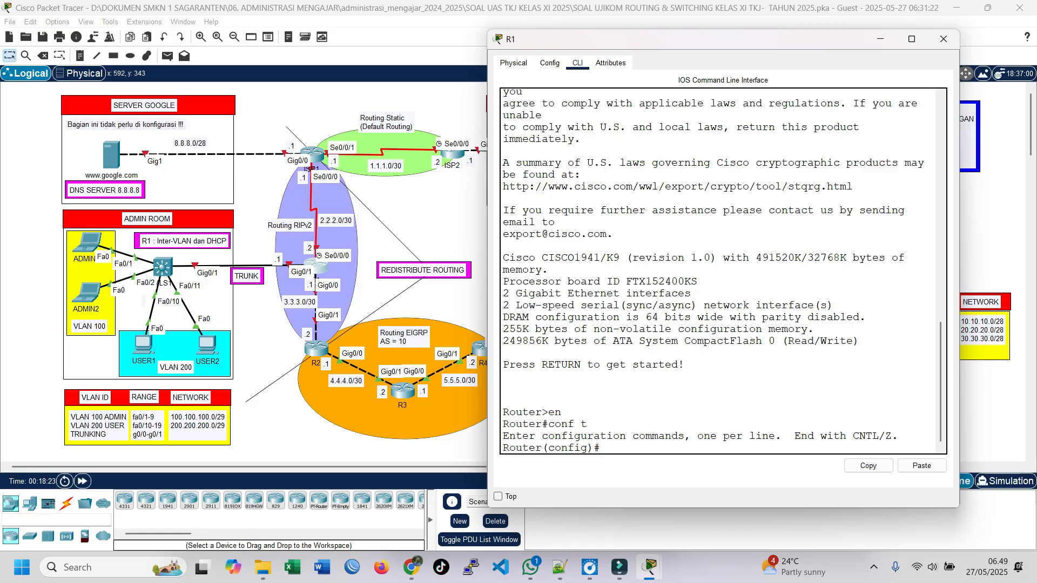
Set the router's hostname to R1
type("host R1")
key("Return")
key("Return")
key("Return")
key("Return")
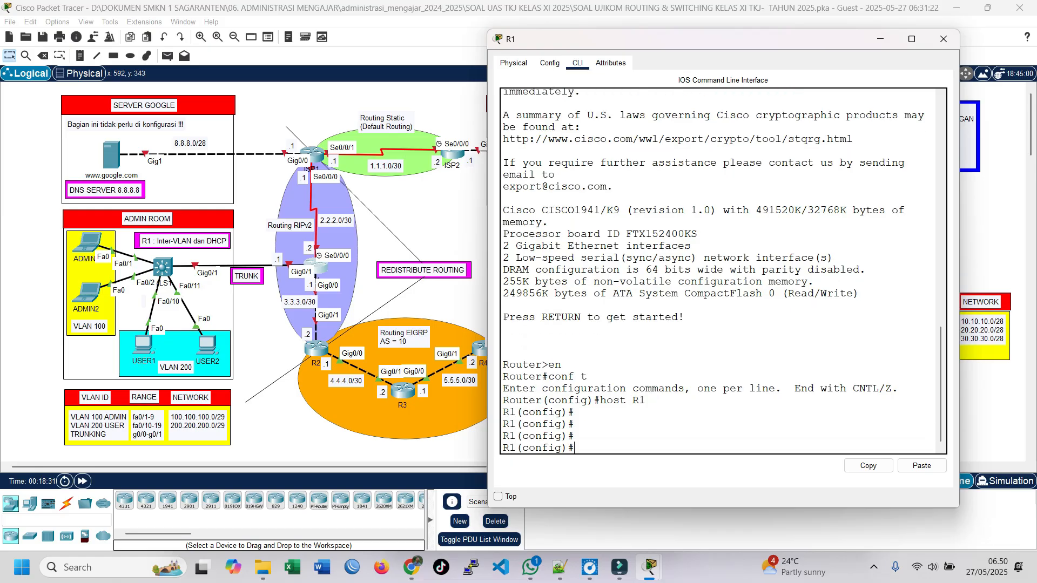
Configure R1's interface g0/0 with address 3.3.3.1 and mask 255.255.255.252, enable it, and return to global configuration mode
type("int g0/0")
key("Return")
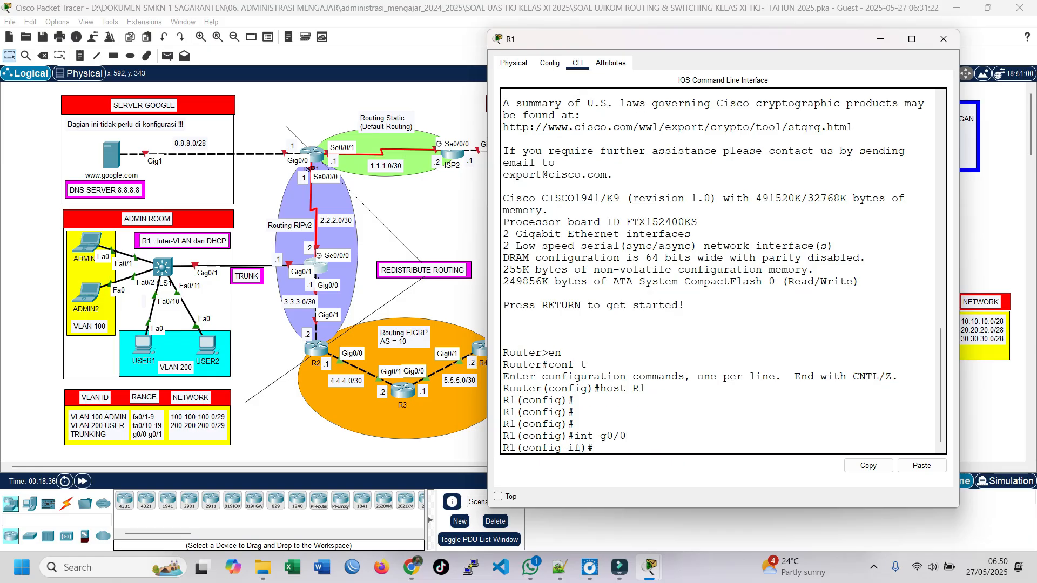
type("ip add")
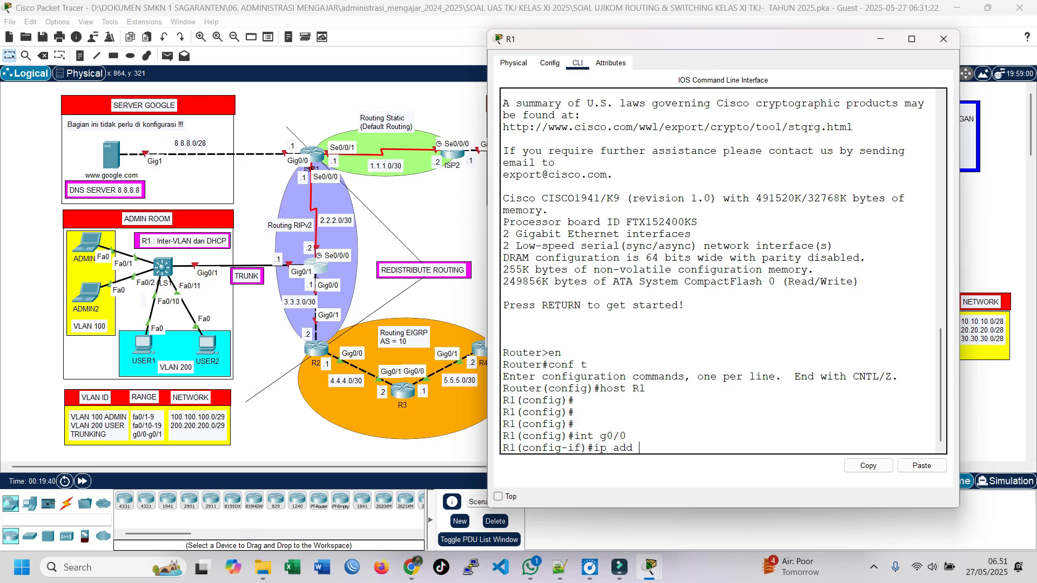
type("3.3.3.1 255.255.255.252")
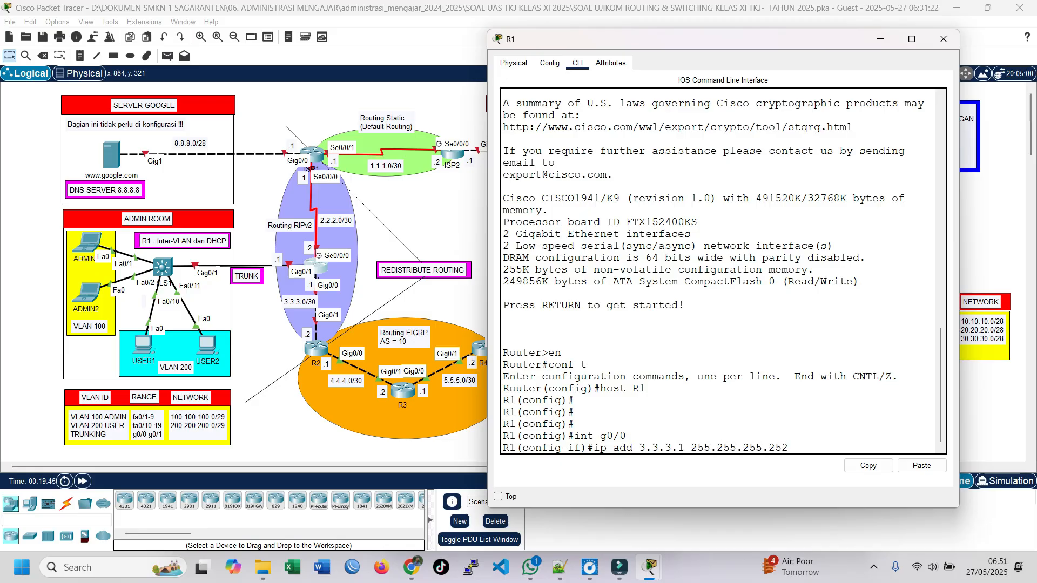
key("Return")
type("no sh")
key("Return")
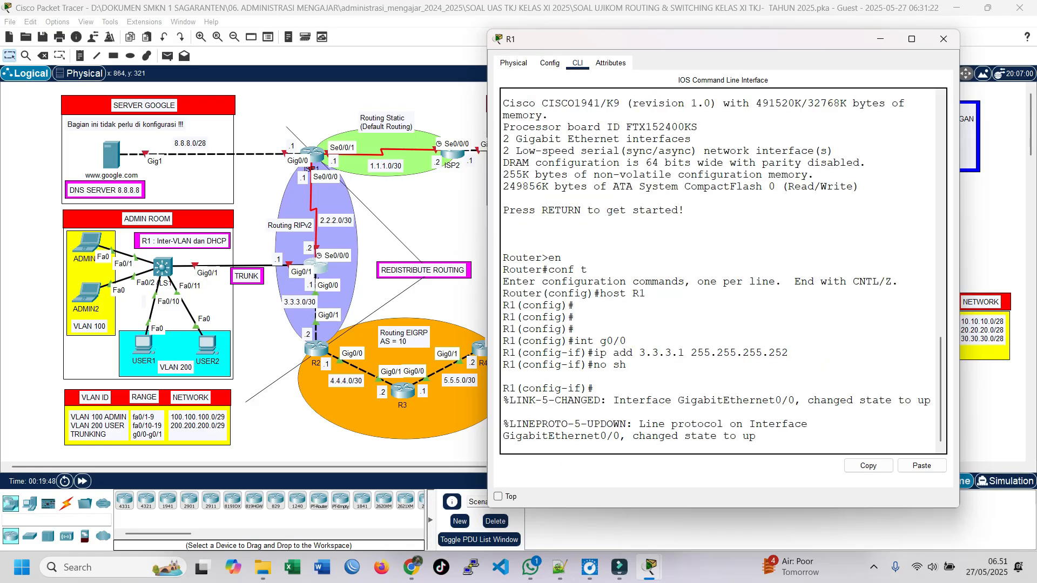
key("Return")
type("ex")
key("Return")
Configure R1's interface s0/0/0 with address 2.2.2.2 and mask 255.255.255.252, enable it, and return to global configuration mode
type("int")
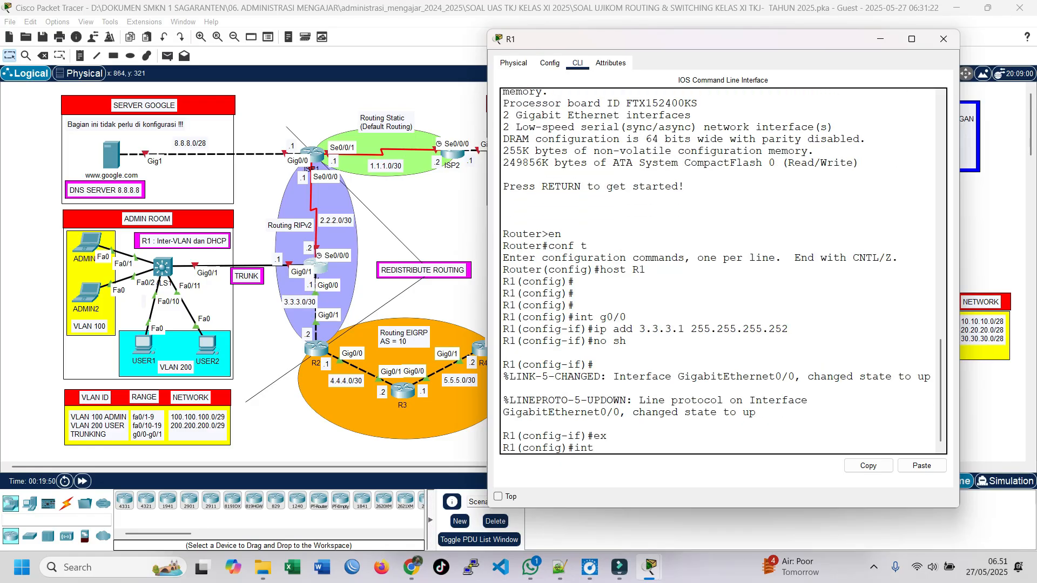
type(" s0.")
key("BackSpace")
type("/0/0/")
key("Return")
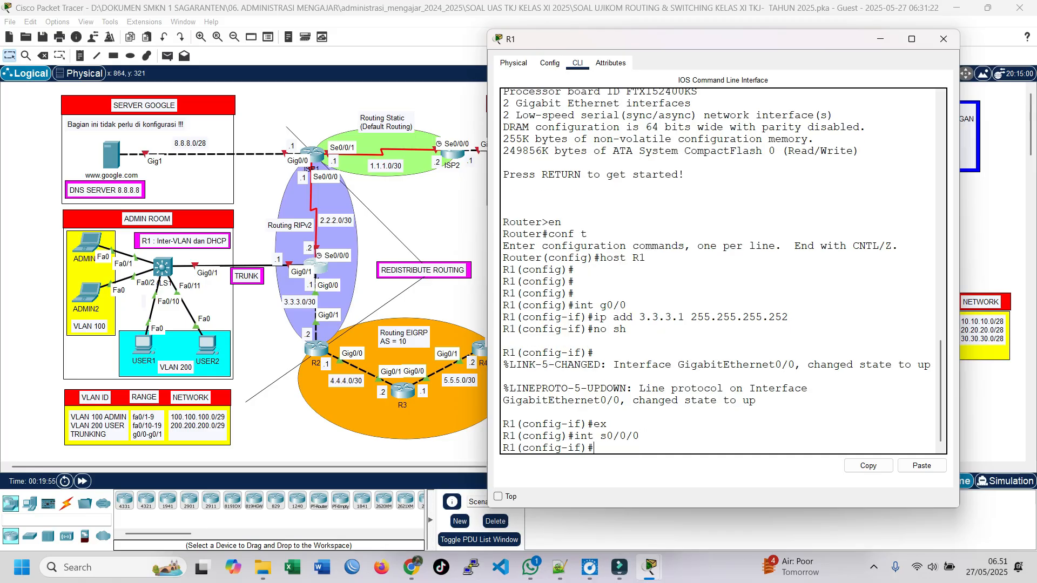
type("ip")
type("add 2.2.2.2")
type("255")
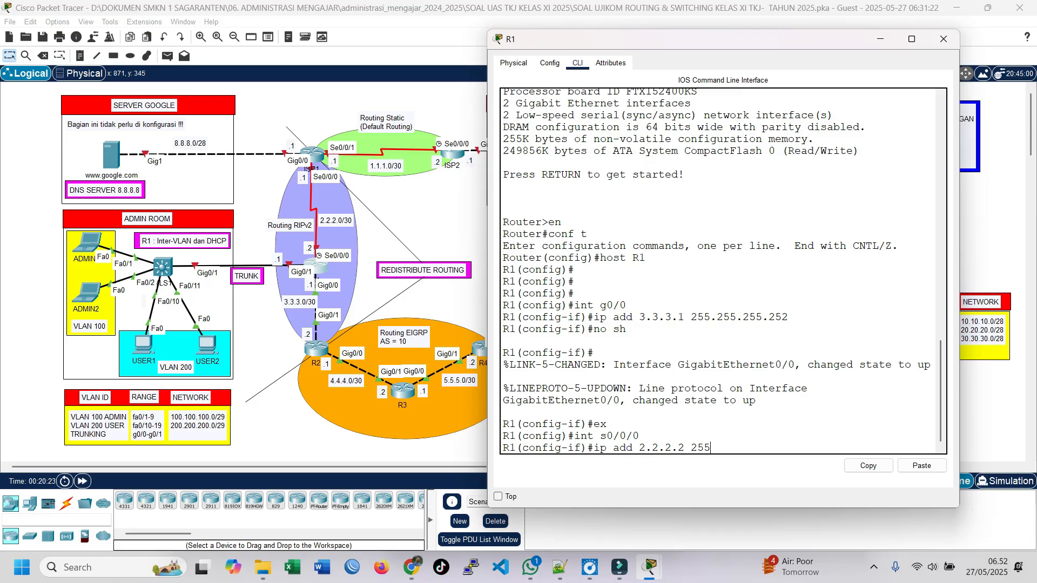
type(".255.255.252")
key("Return")
type("no sh")
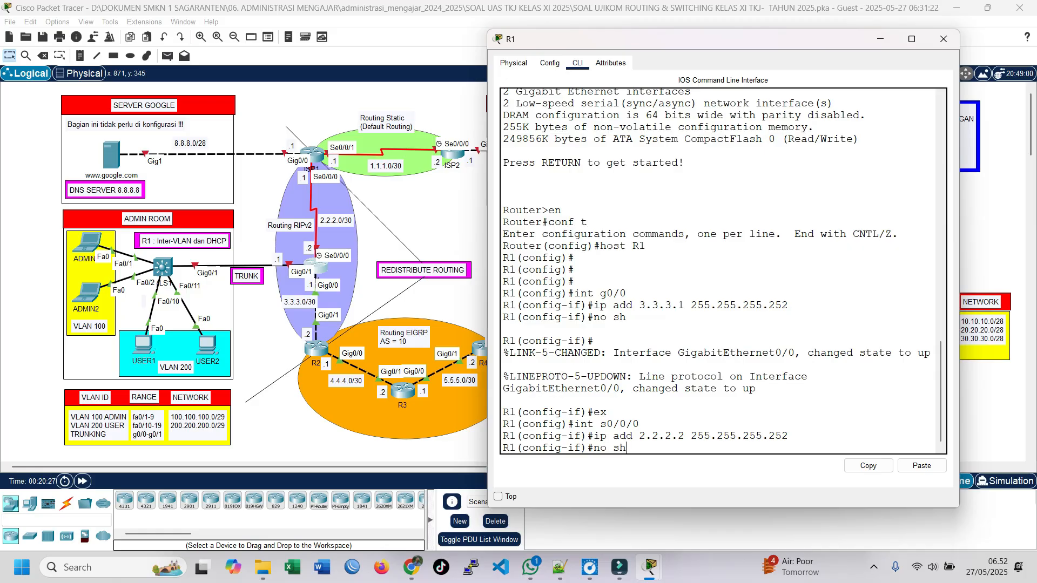
key("Return")
type("exit")
key("Return")
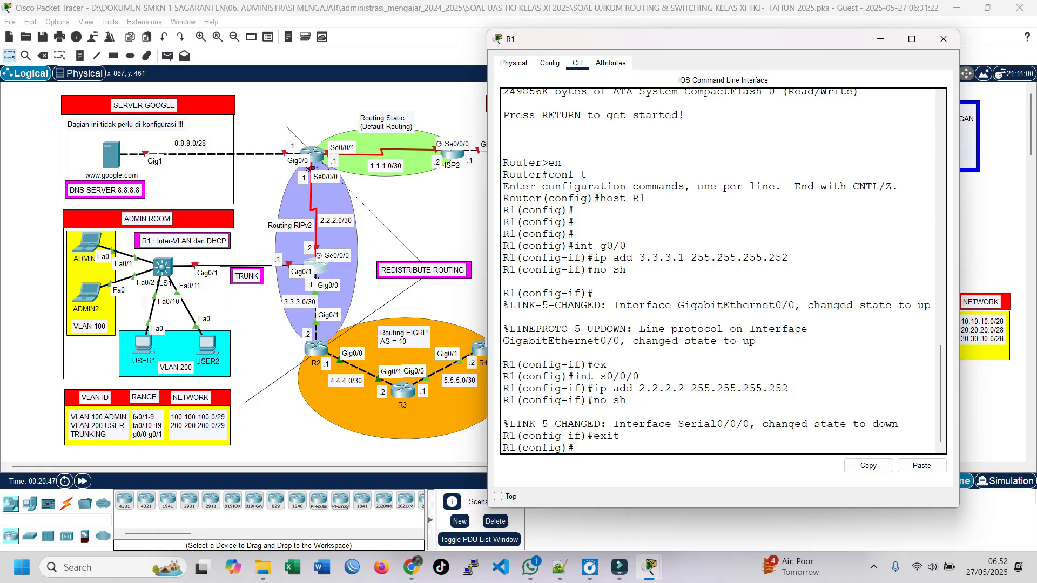
Set up RIP version 2 on R1 and advertise networks 3.3.3.0 and 2.2.2.0
type("router ")
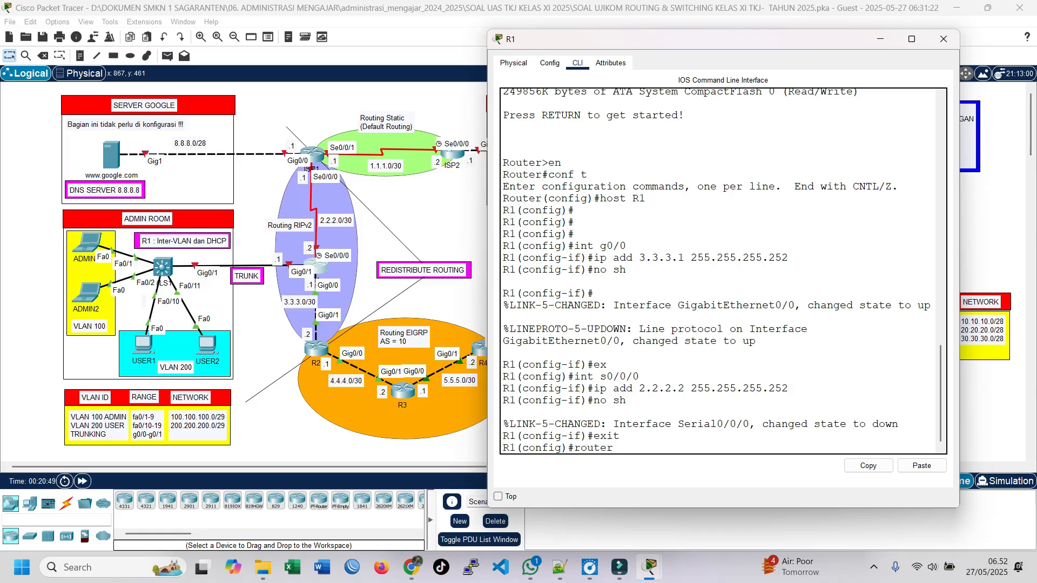
type("rip")
key("Return")
type("ver 2")
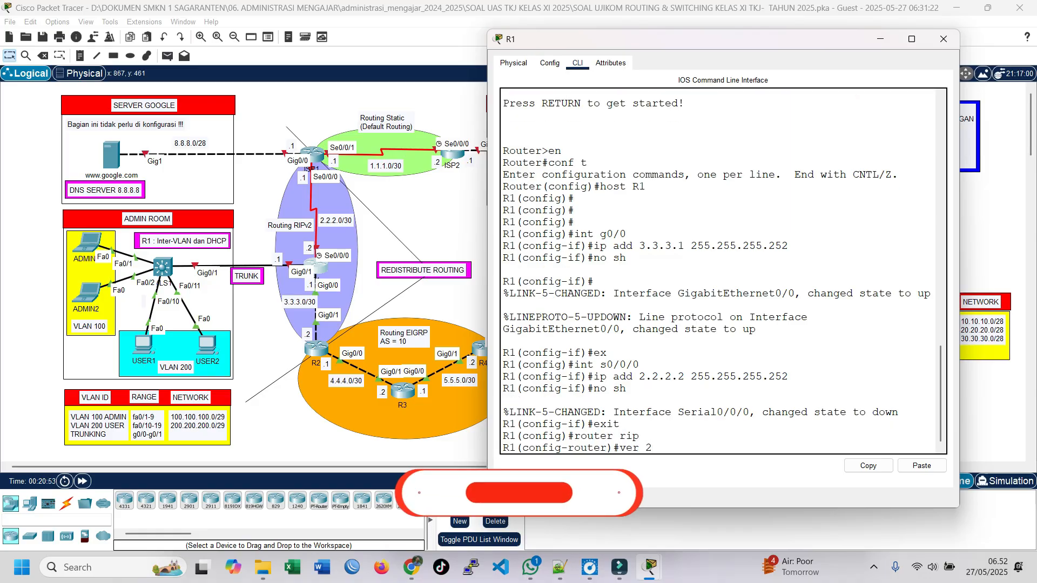
key("Return")
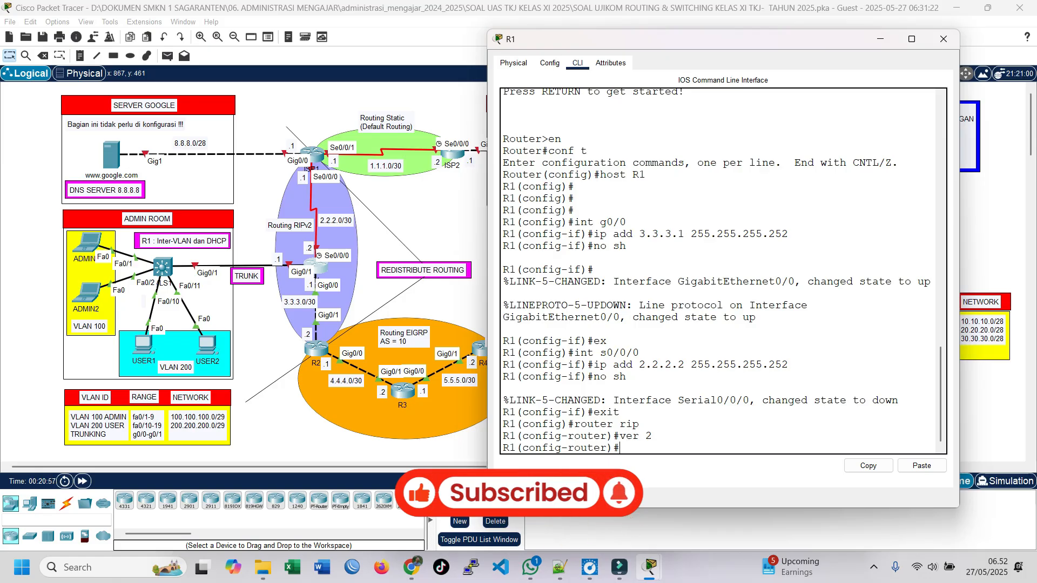
type("net")
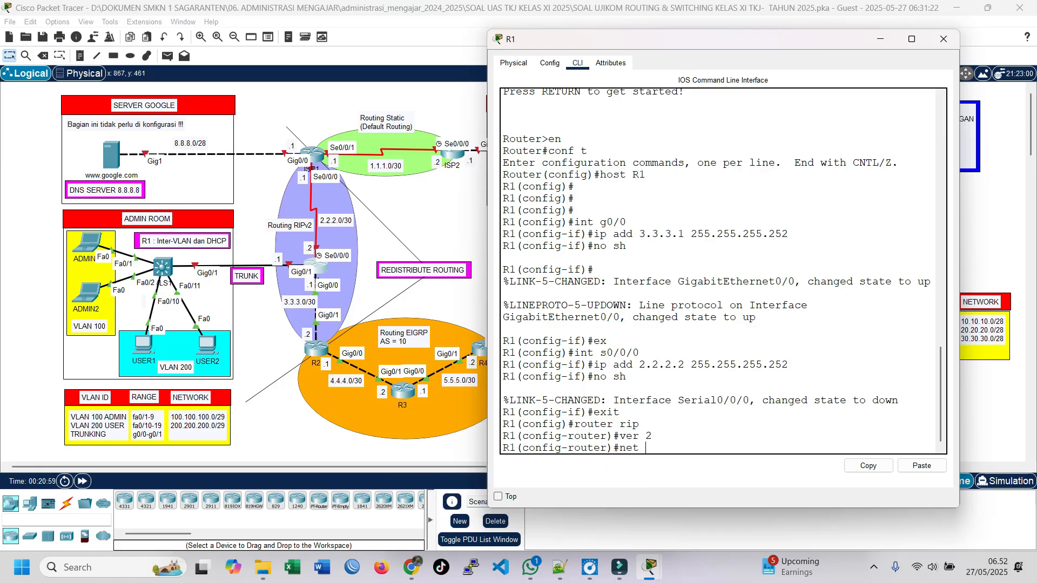
type(" 3.3.3.0")
key("Return")
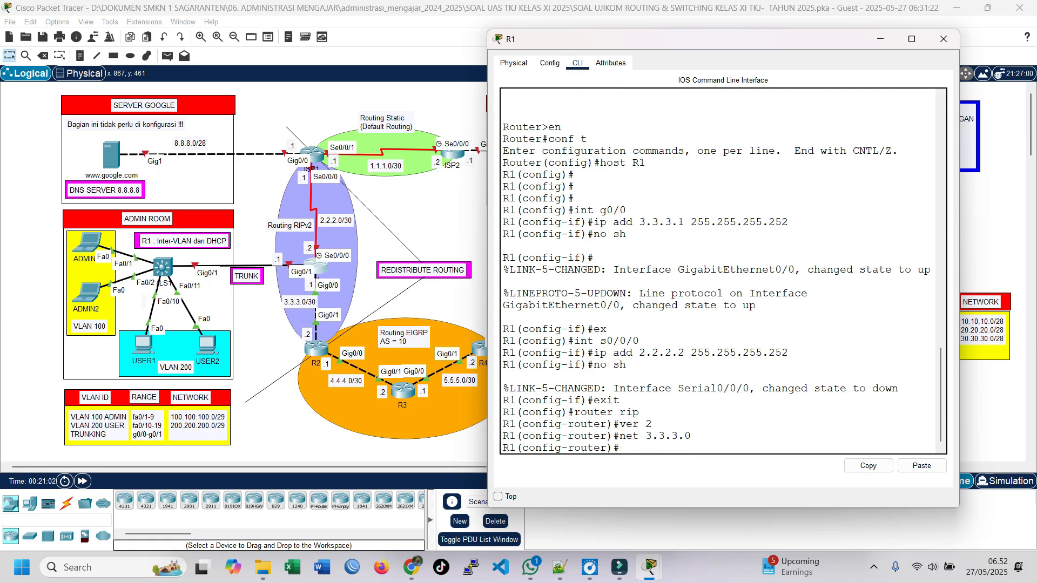
type("net 2.2.2.0")
key("Return")
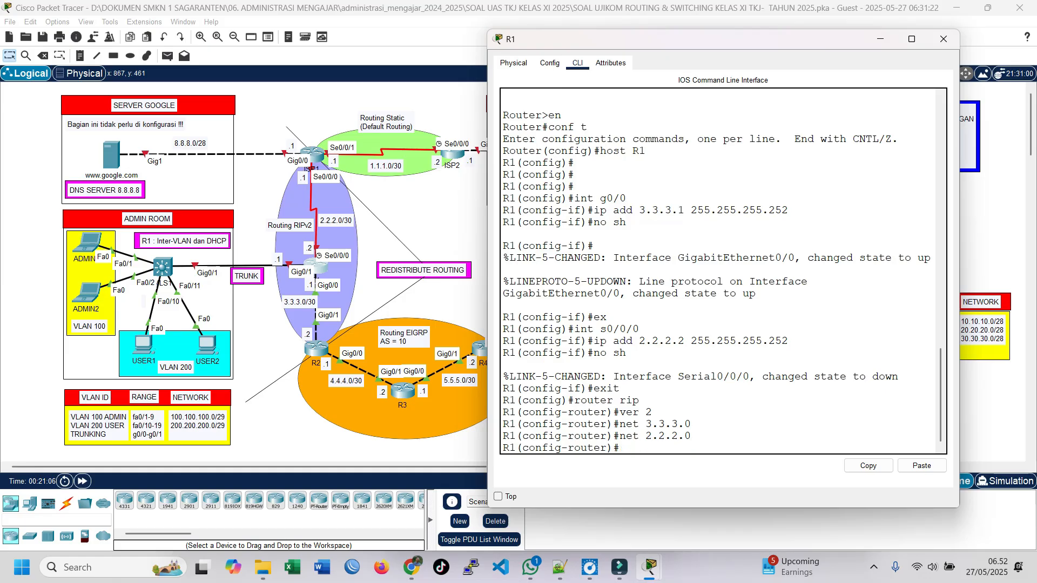
Disable automatic summarization for RIP on R1 and return to global configuration mode
type("no au")
key("Tab")
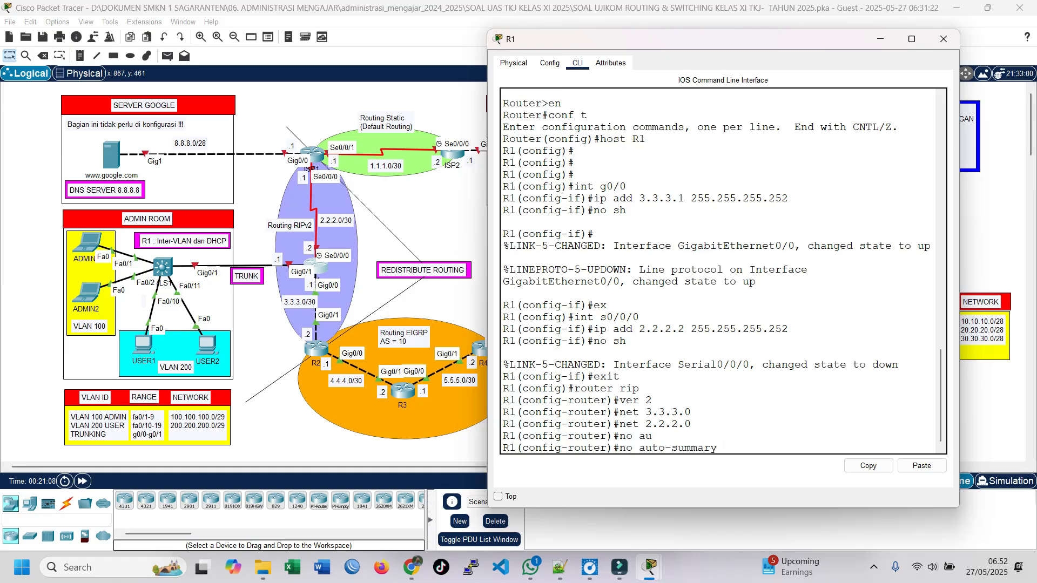
key("Return")
type("exit")
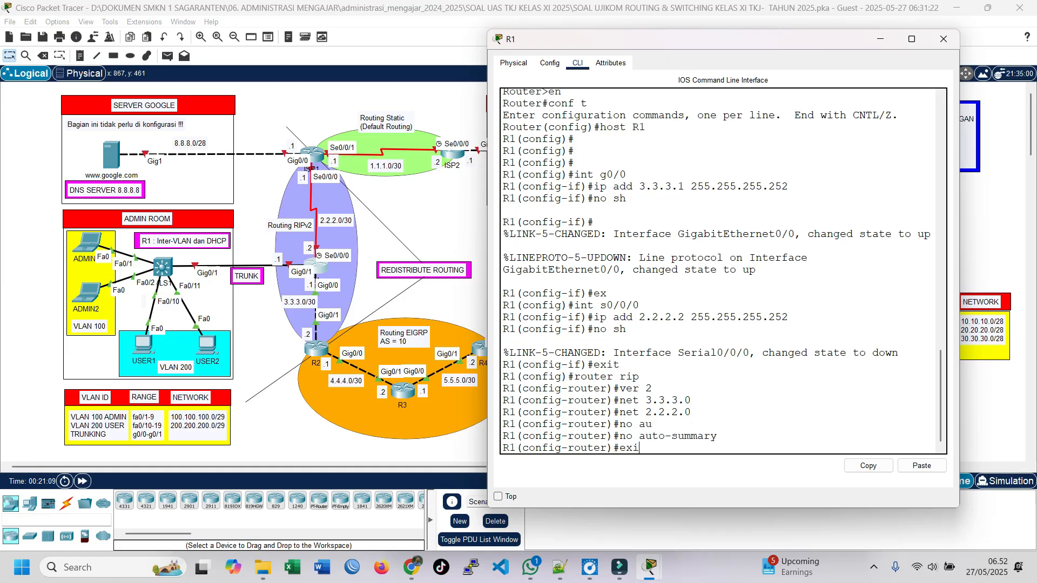
key("Return")
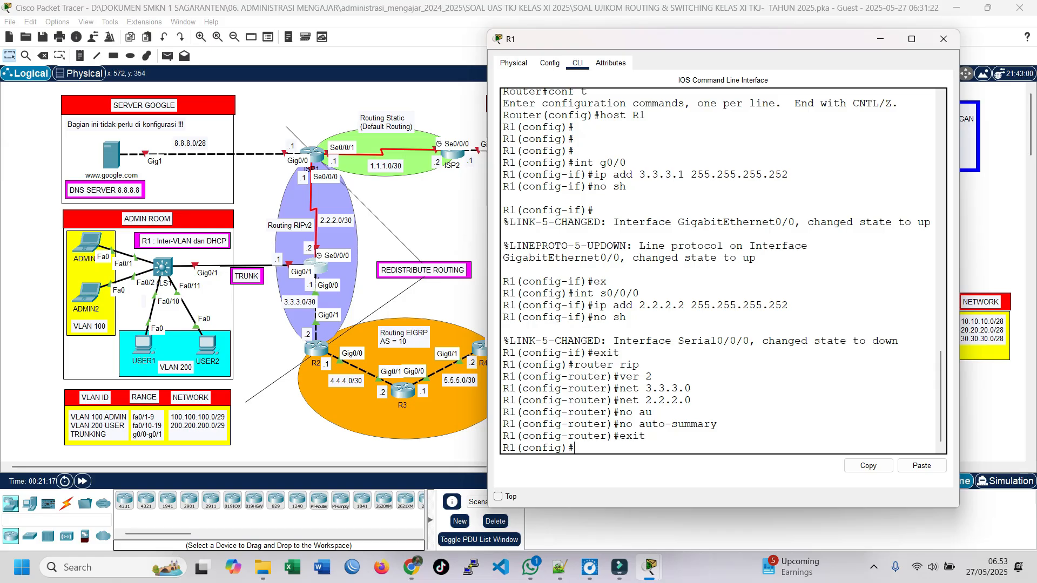
left_click_drag(692, 400, 620, 388)
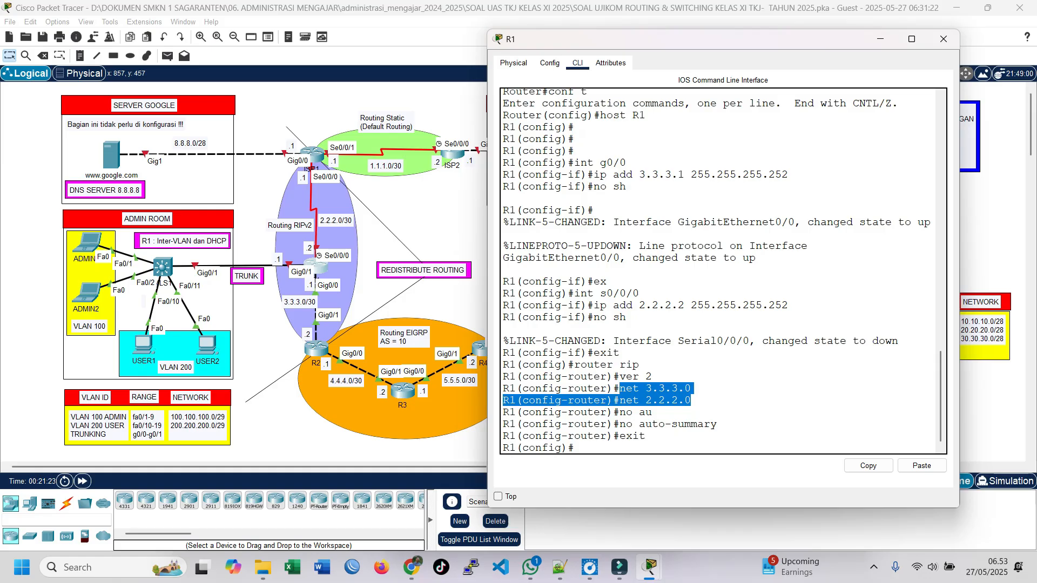
left_click(646, 388)
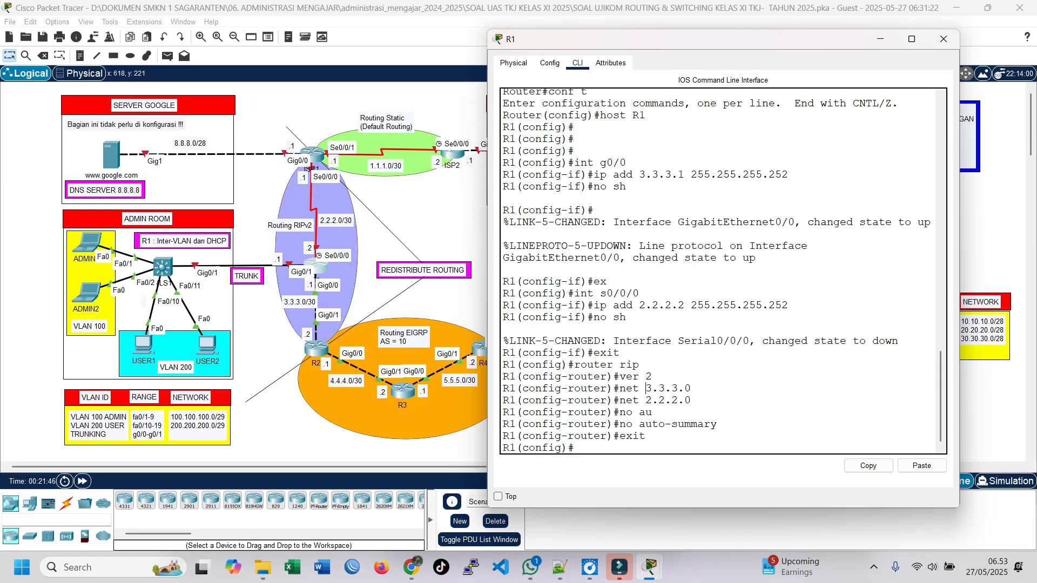
Close R1's window, then open the command line of router ISP1 beside the topology and bring up its prompt
left_click(943, 39)
left_click(312, 155)
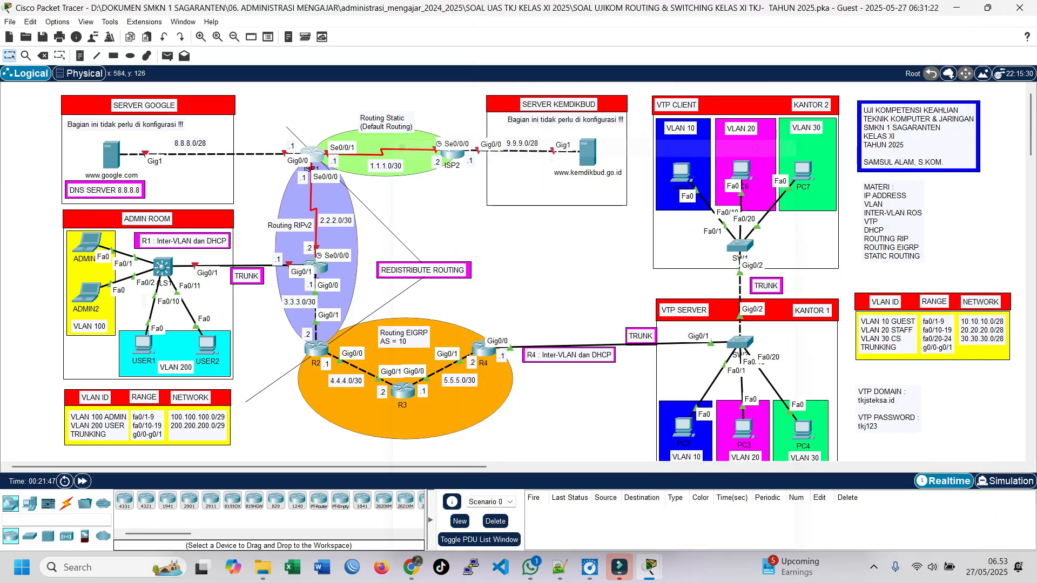
left_click_drag(531, 86, 596, 62)
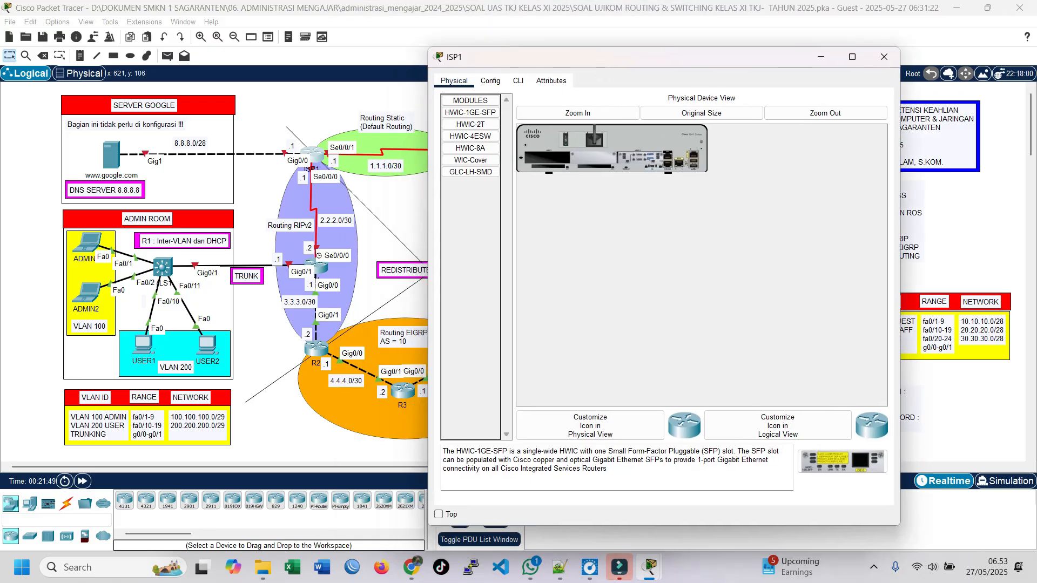
left_click(518, 81)
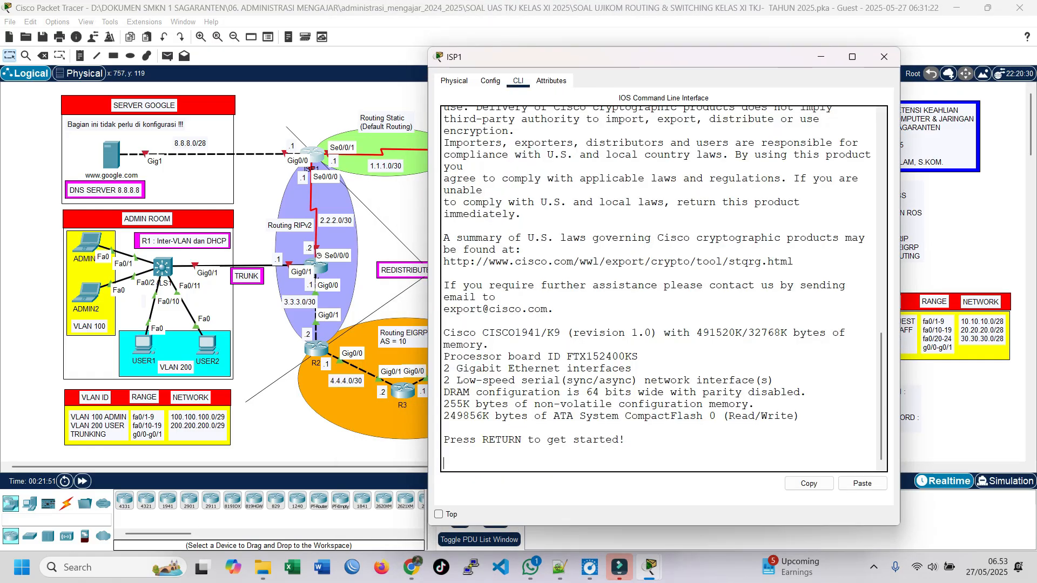
key("Return")
Enter privileged mode and global configuration mode on router ISP1 and set its hostname to ISP1
type("en")
key("Return")
type("conf t")
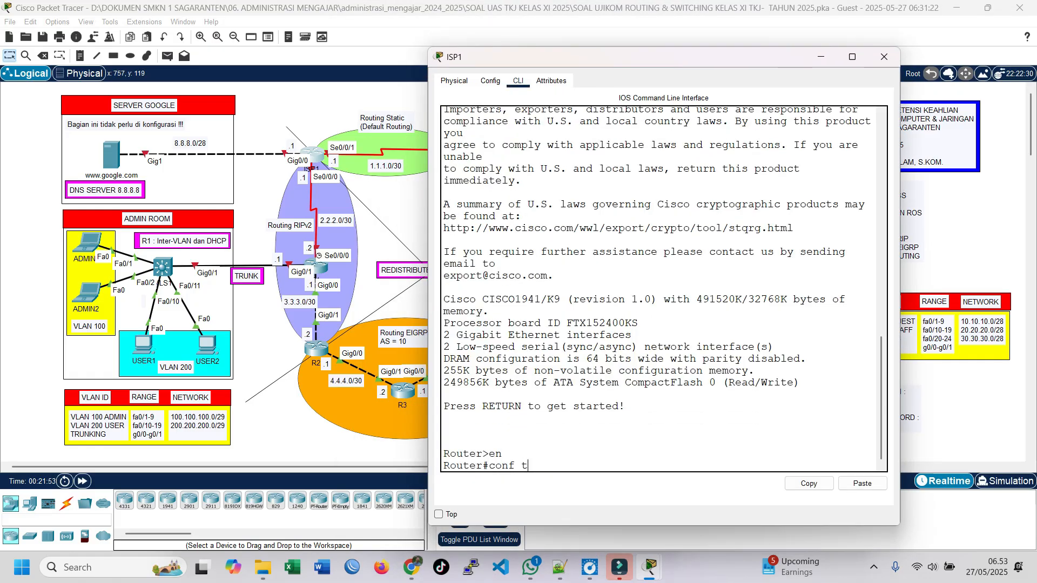
key("Return")
type("hos")
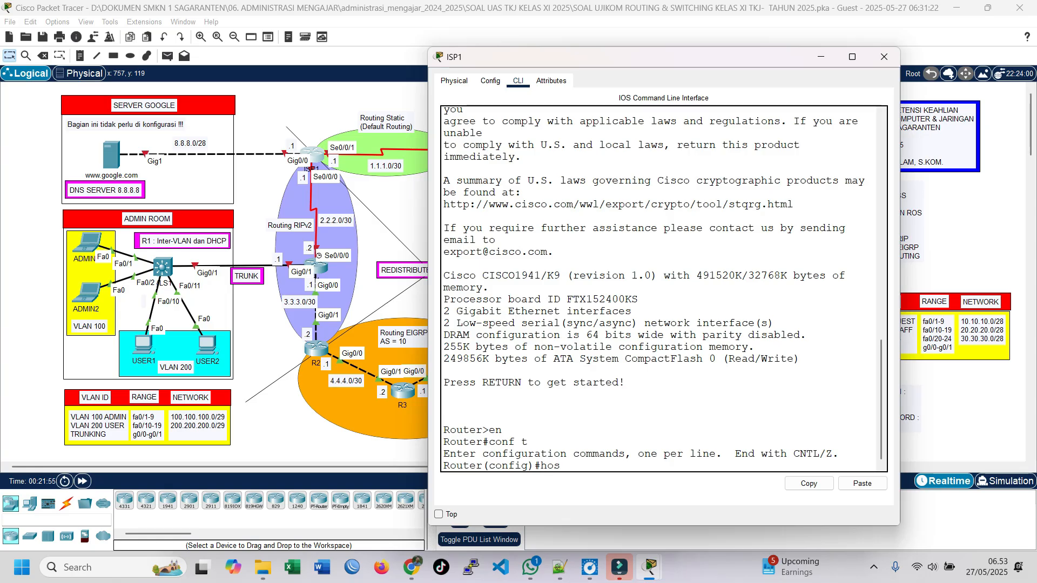
type("t ISP1")
key("Return")
key("Return")
key("Return")
key("Return")
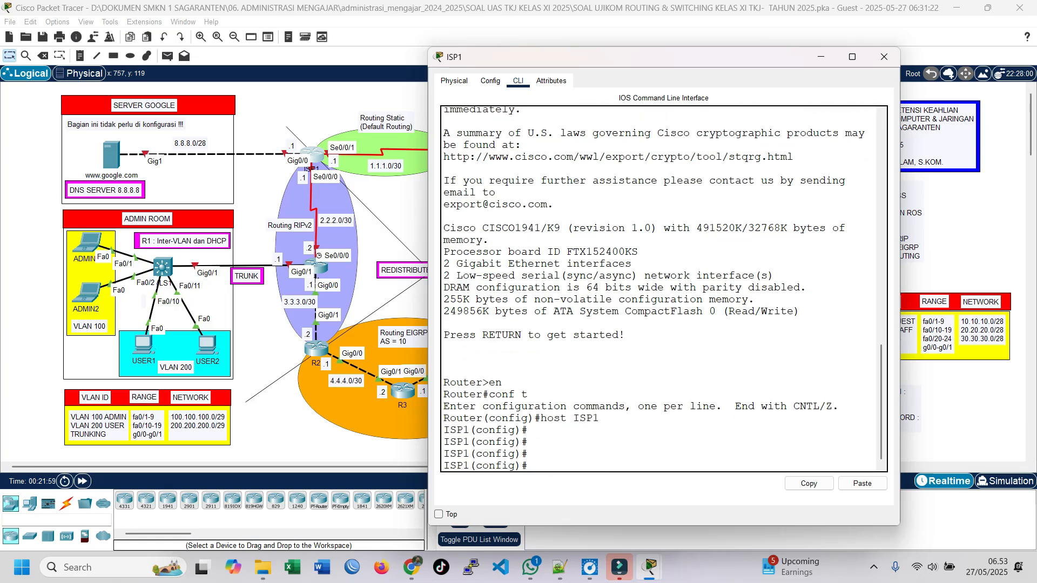